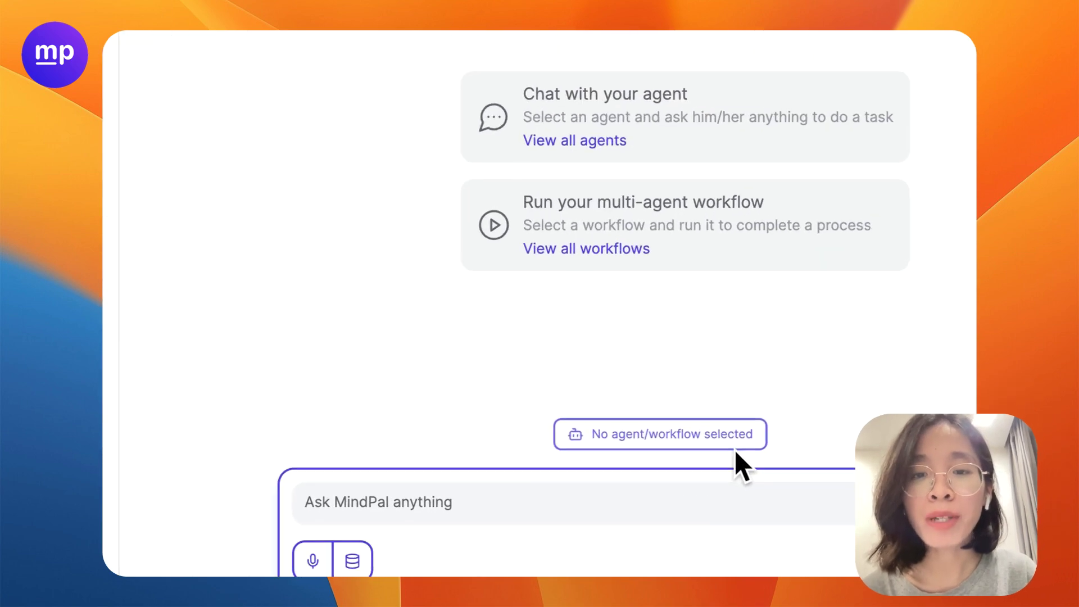
# Step: Select the IELTS Writing Grader and Feedback Generator workflow from the picker's Workflow tab
pyautogui.click(677, 472)
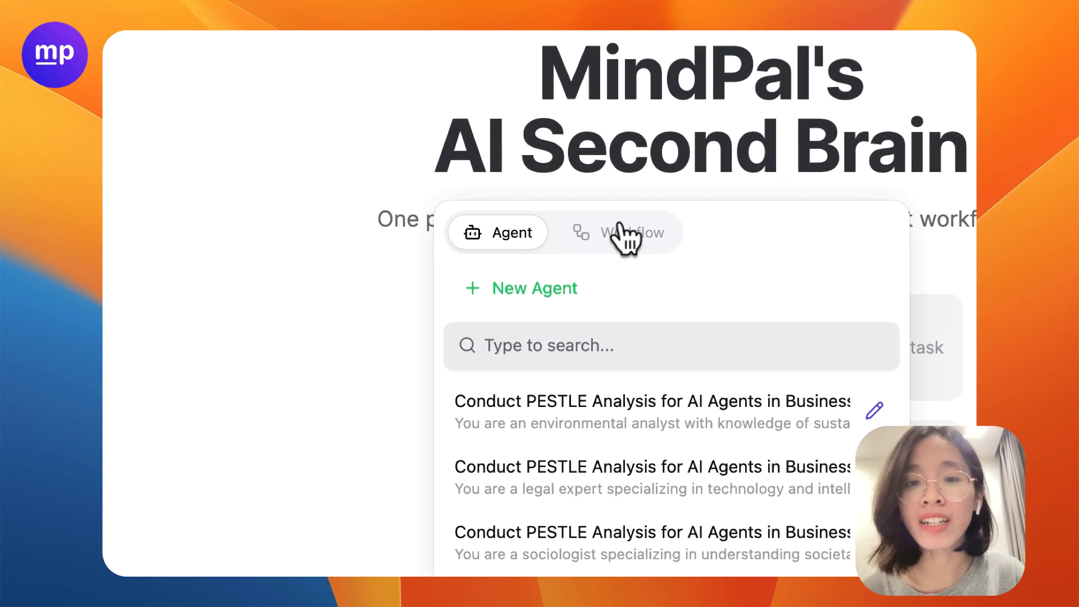
pyautogui.click(607, 224)
pyautogui.click(610, 333)
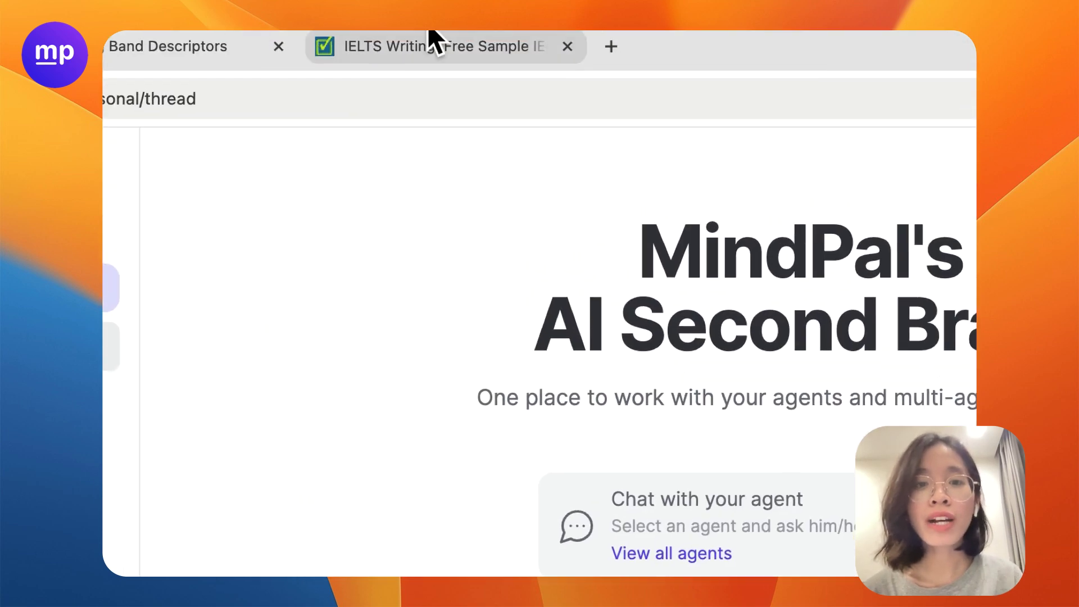
# Step: Select the full sample sports-salaries essay text on the IELTS sample page
pyautogui.click(428, 34)
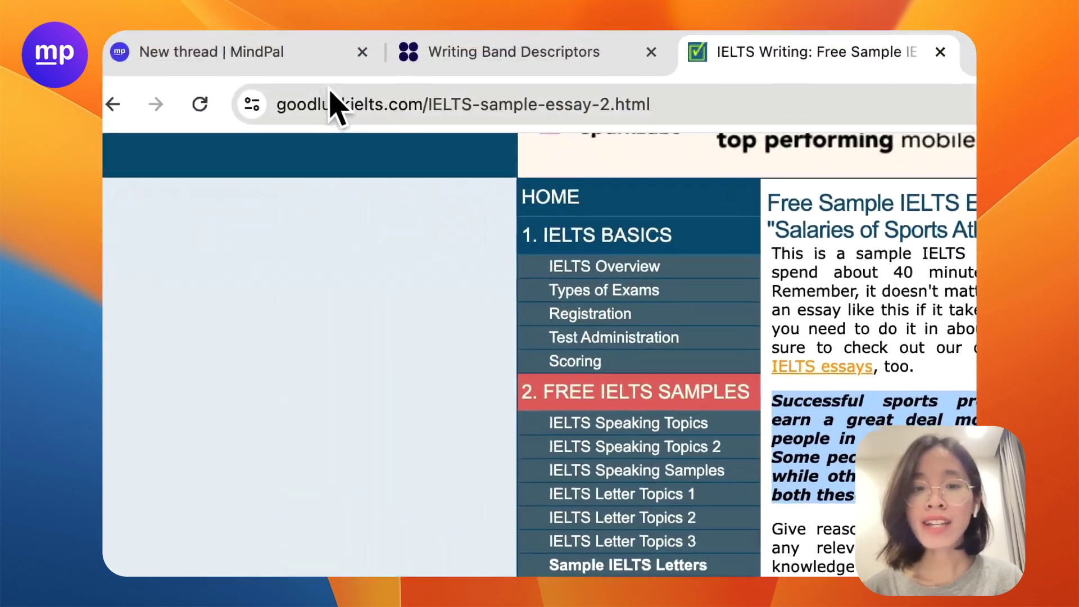
pyautogui.click(228, 48)
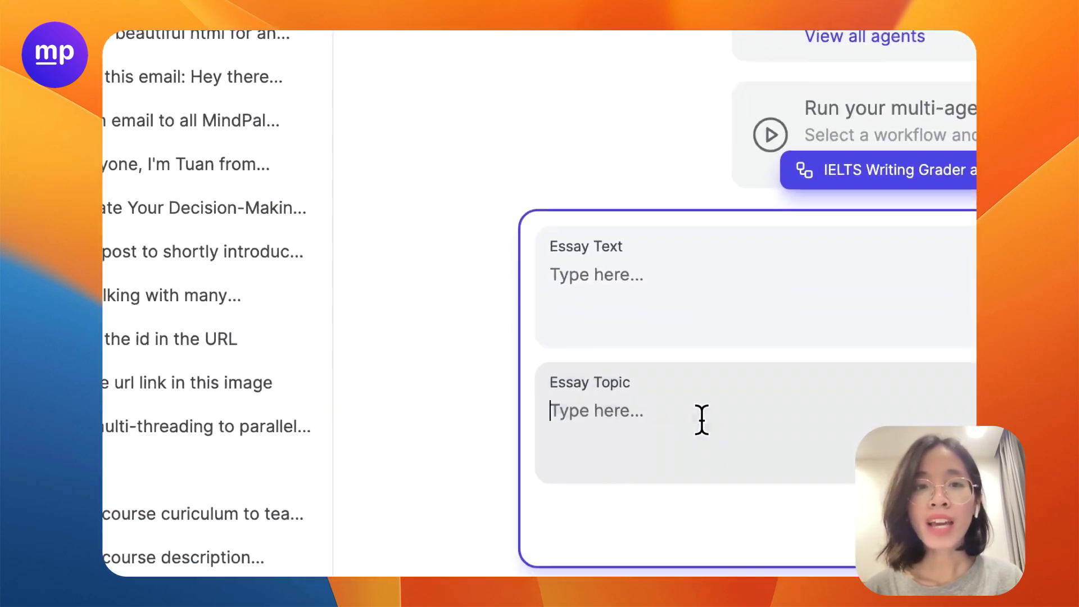
pyautogui.click(568, 39)
pyautogui.click(748, 469)
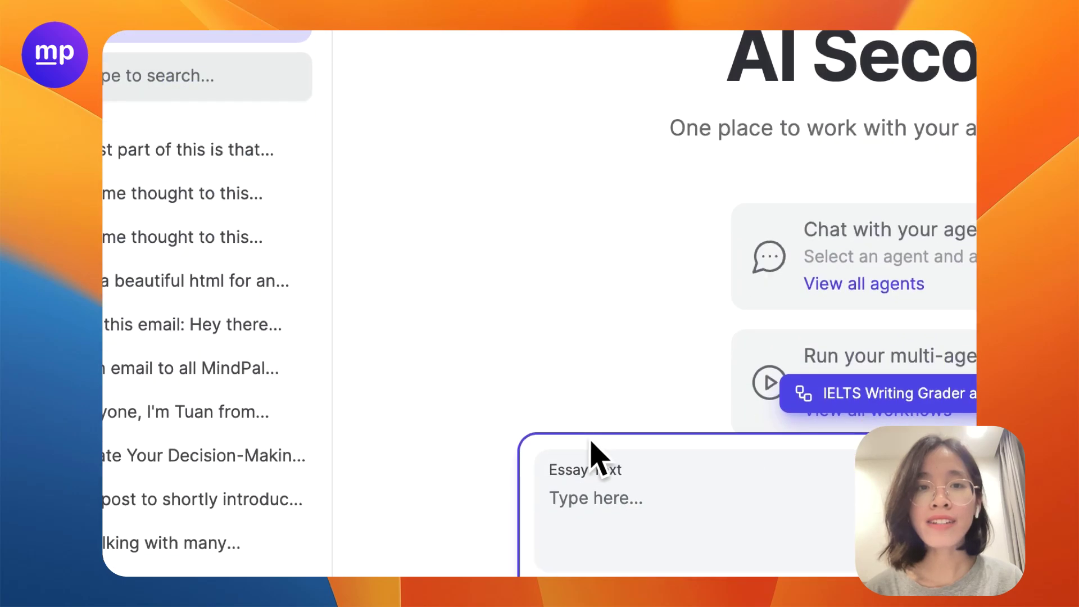
pyautogui.click(582, 52)
pyautogui.scroll(-8, 701, 447)
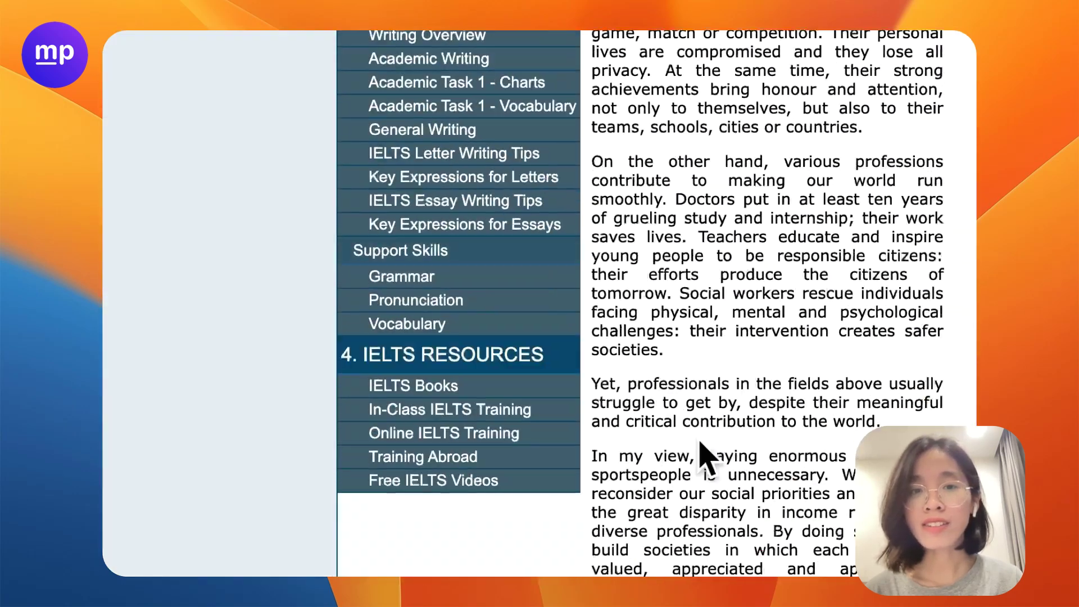
pyautogui.scroll(8, 689, 258)
pyautogui.moveTo(689, 257); pyautogui.dragTo(757, 436)
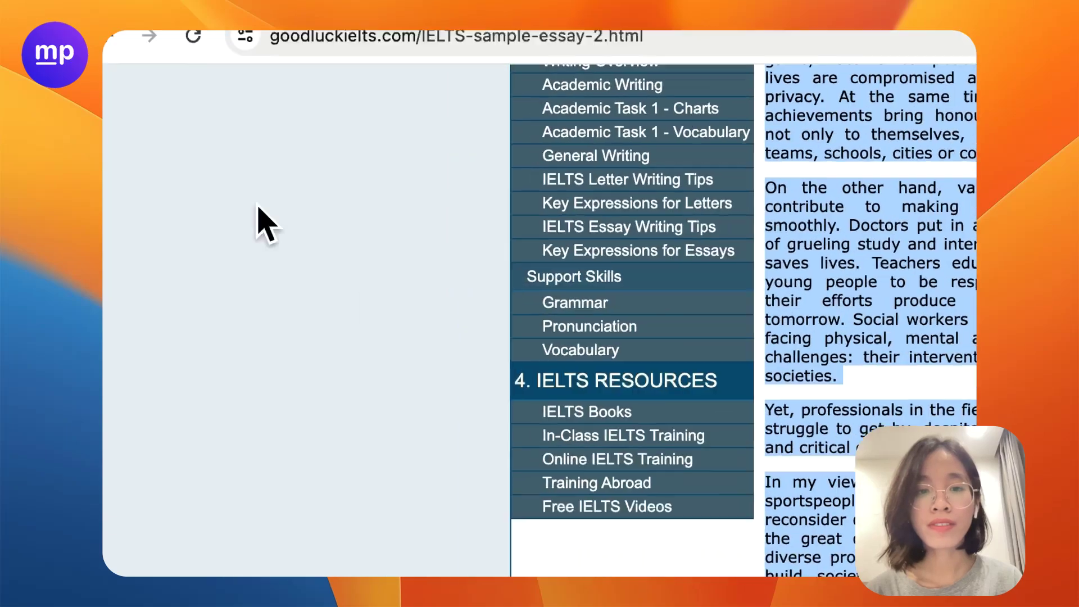
# Step: Paste the essay into the Essay Text field and start the grading run
pyautogui.click(241, 51)
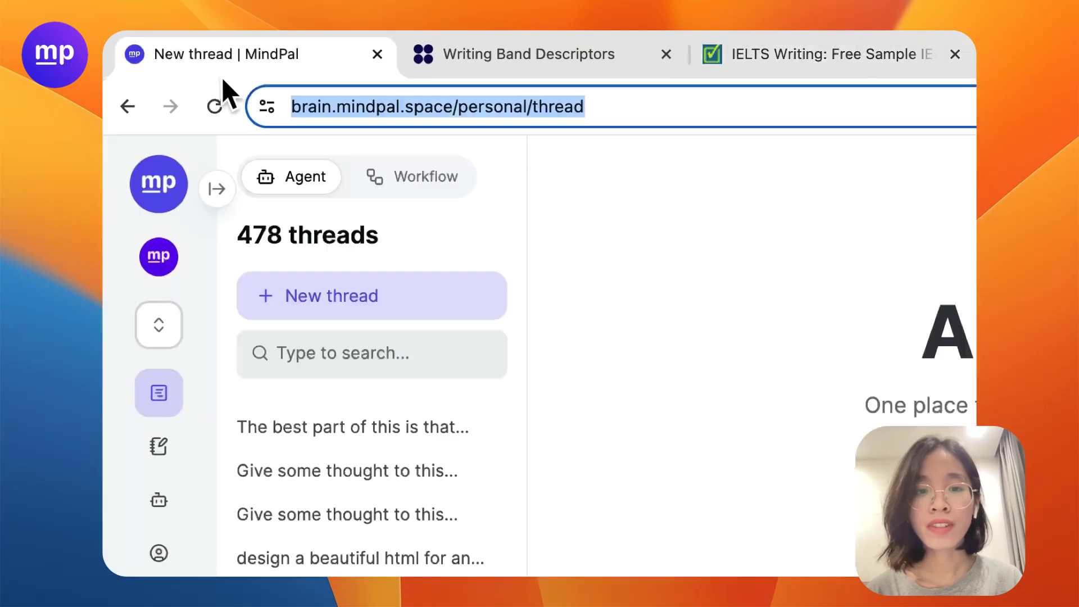
pyautogui.scroll(-2, 718, 352)
pyautogui.click(718, 219)
pyautogui.press('super+v')
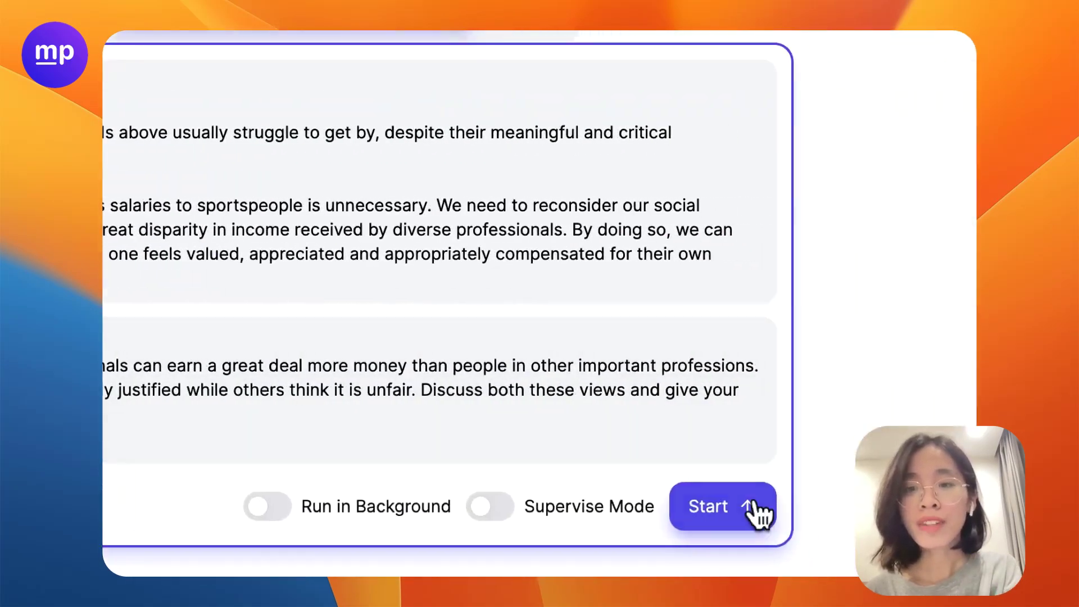
pyautogui.click(843, 506)
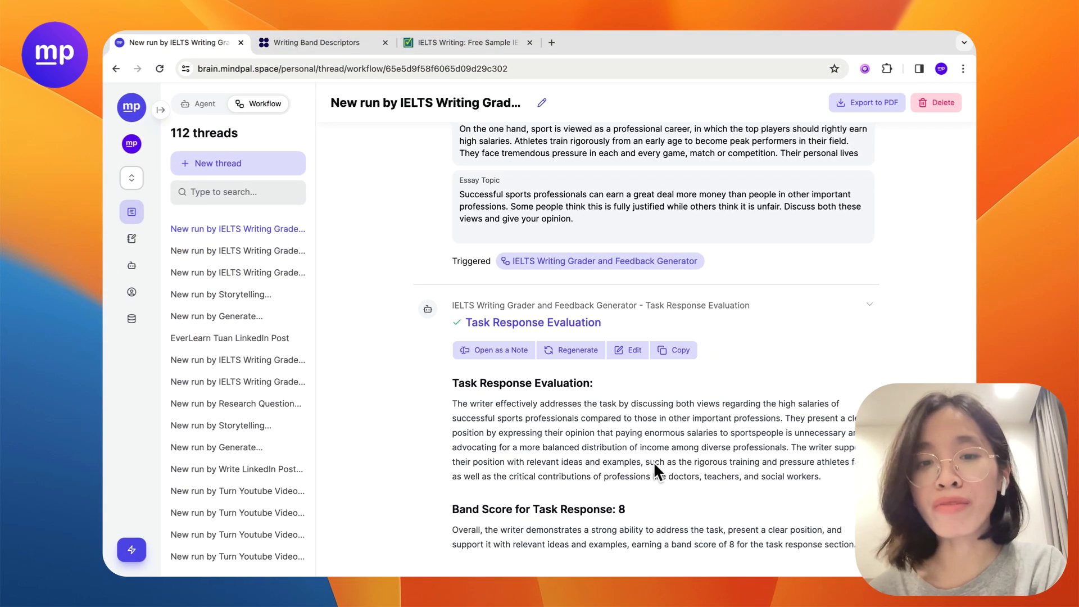
# Step: Follow the streaming Task Response (8), Coherence and Cohesion (8.5) and Lexical Resource (8.5) results
pyautogui.scroll(-5, 653, 461)
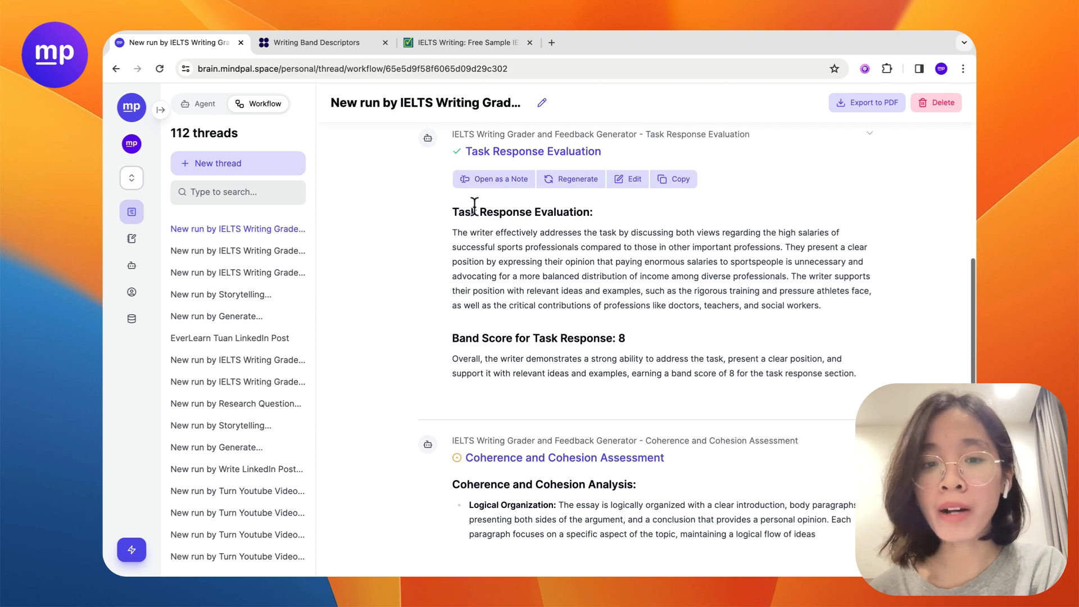
pyautogui.scroll(-5, 554, 362)
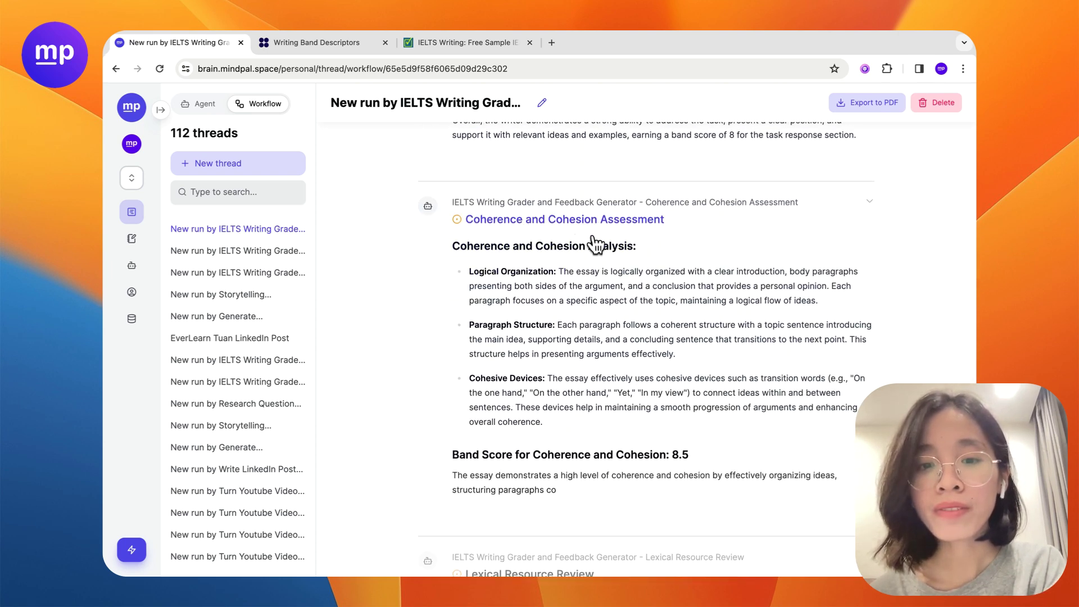
pyautogui.scroll(-3, 668, 389)
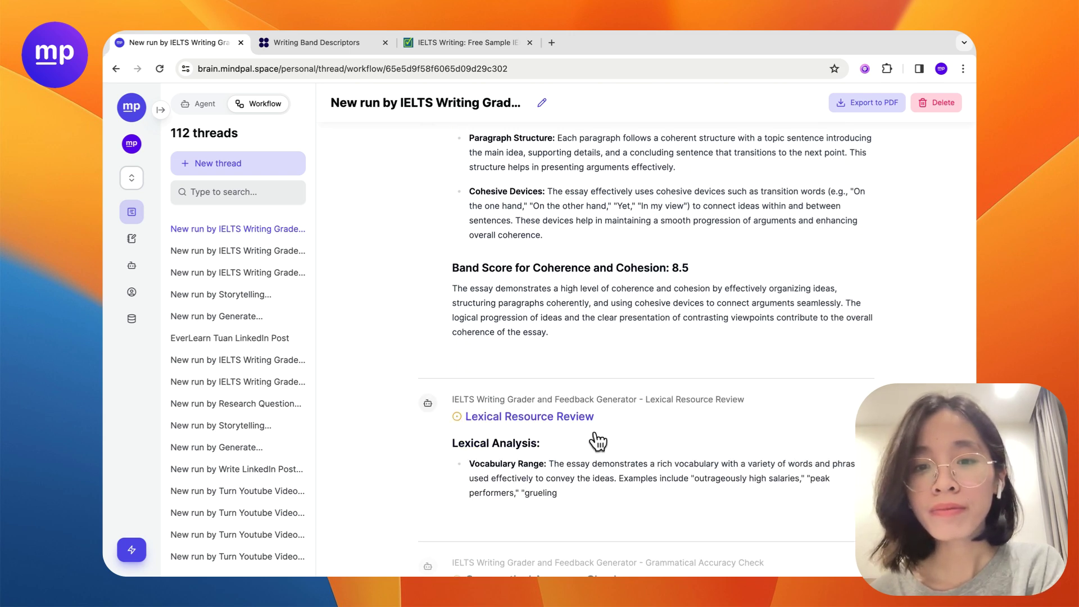
pyautogui.scroll(-3, 595, 441)
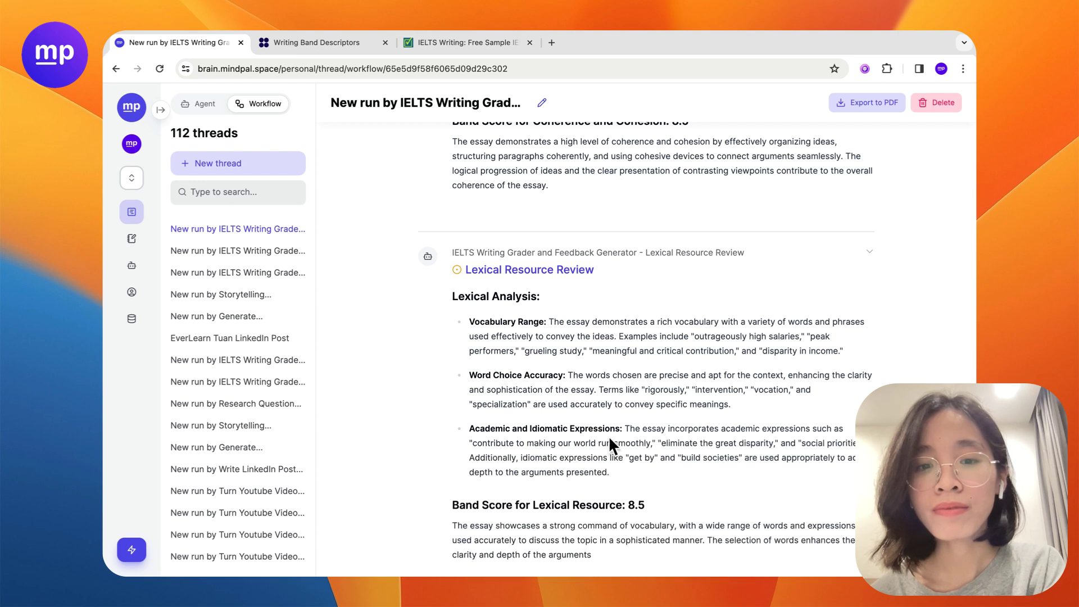
pyautogui.scroll(-3, 616, 447)
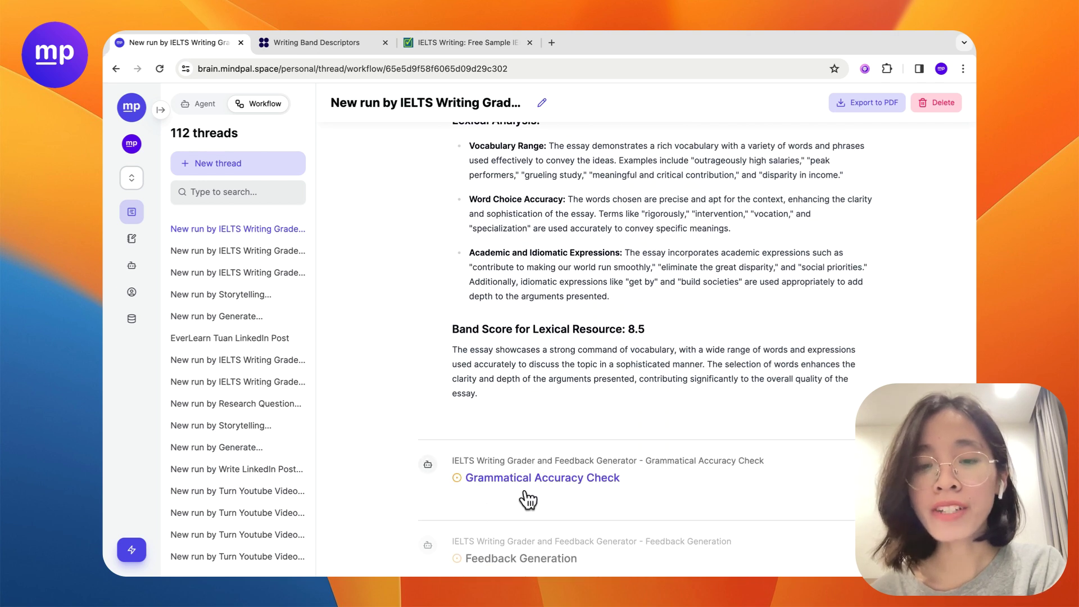
# Step: Follow the Grammatical Accuracy Check output to its 7.5 band score and Feedback Generation's start
pyautogui.scroll(-2, 597, 462)
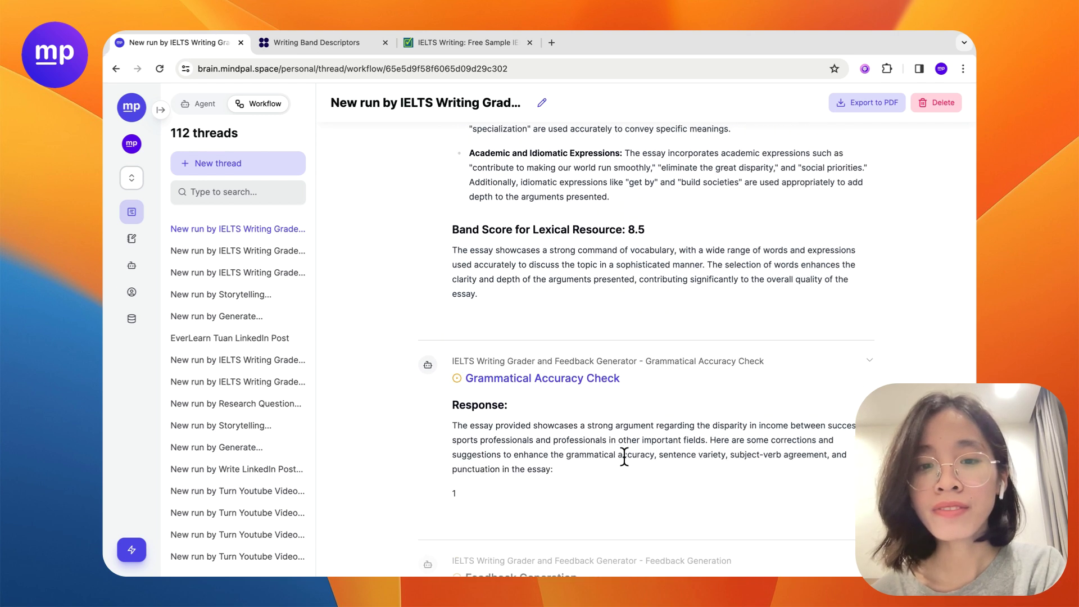
pyautogui.scroll(-3, 617, 470)
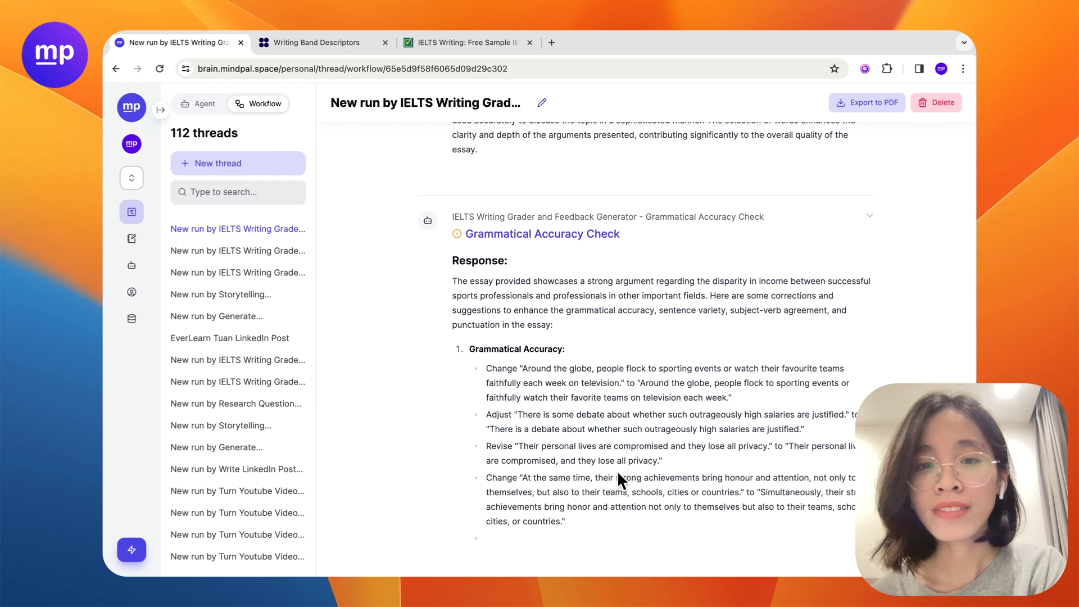
pyautogui.scroll(-4, 618, 475)
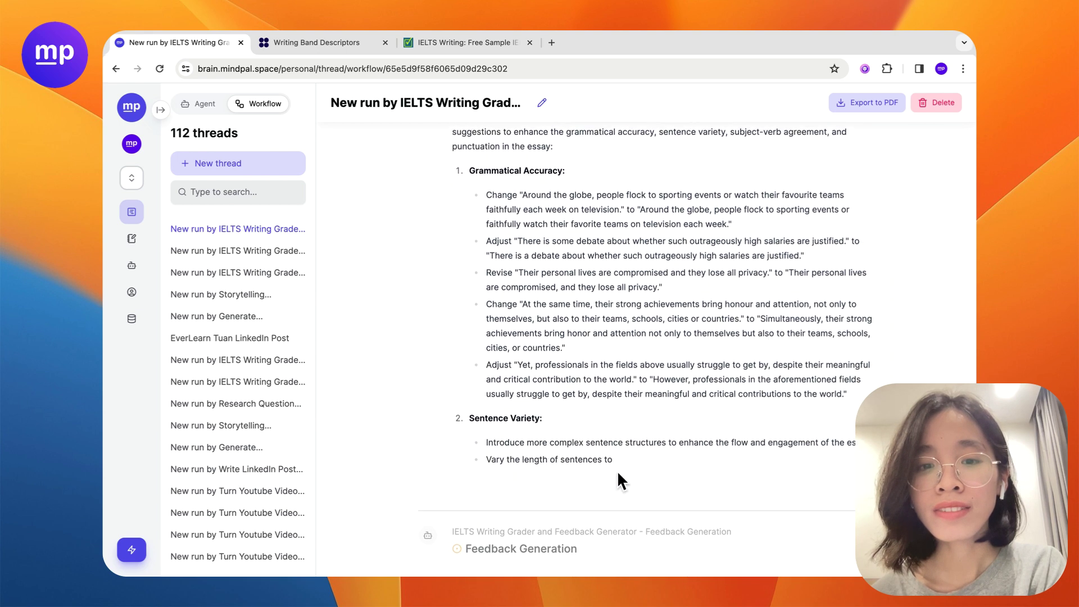
pyautogui.scroll(-4, 617, 477)
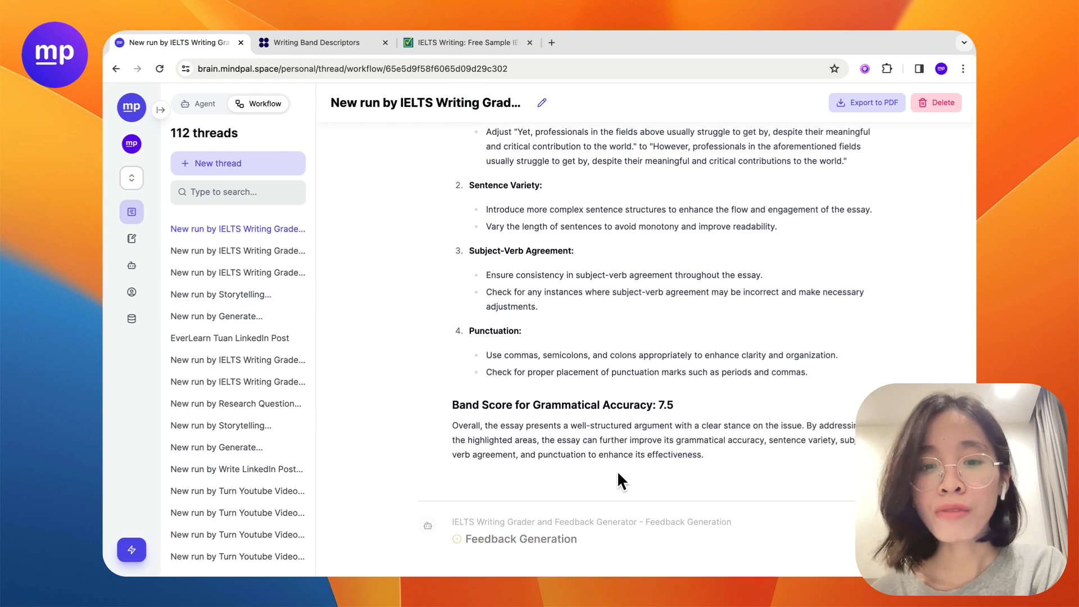
pyautogui.scroll(-1, 617, 471)
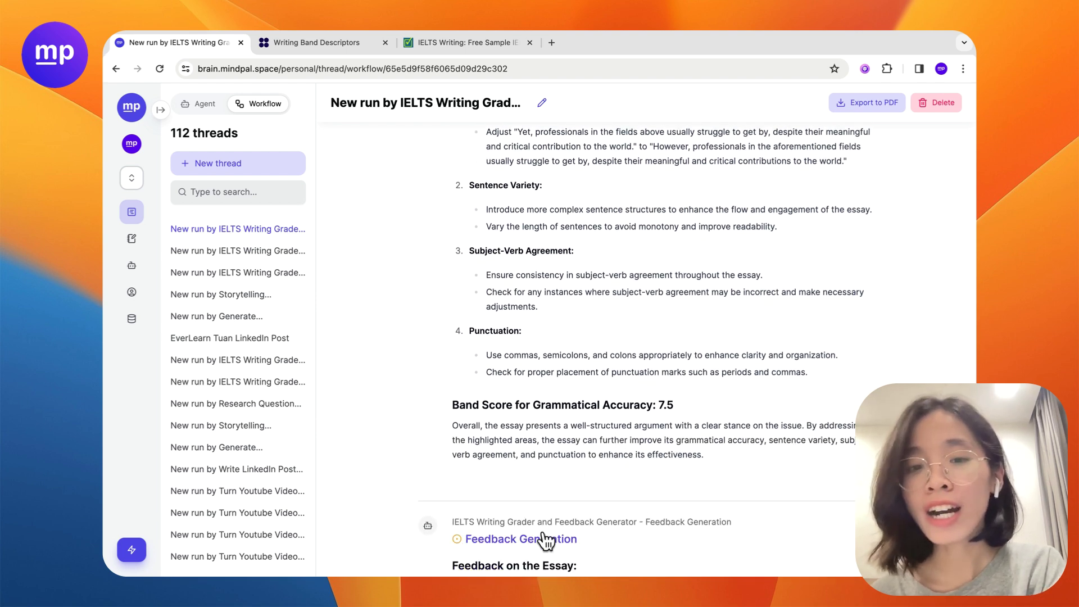
# Step: Read the finished feedback summary, then scroll back up toward the Essay Topic and first result
pyautogui.scroll(-3, 541, 540)
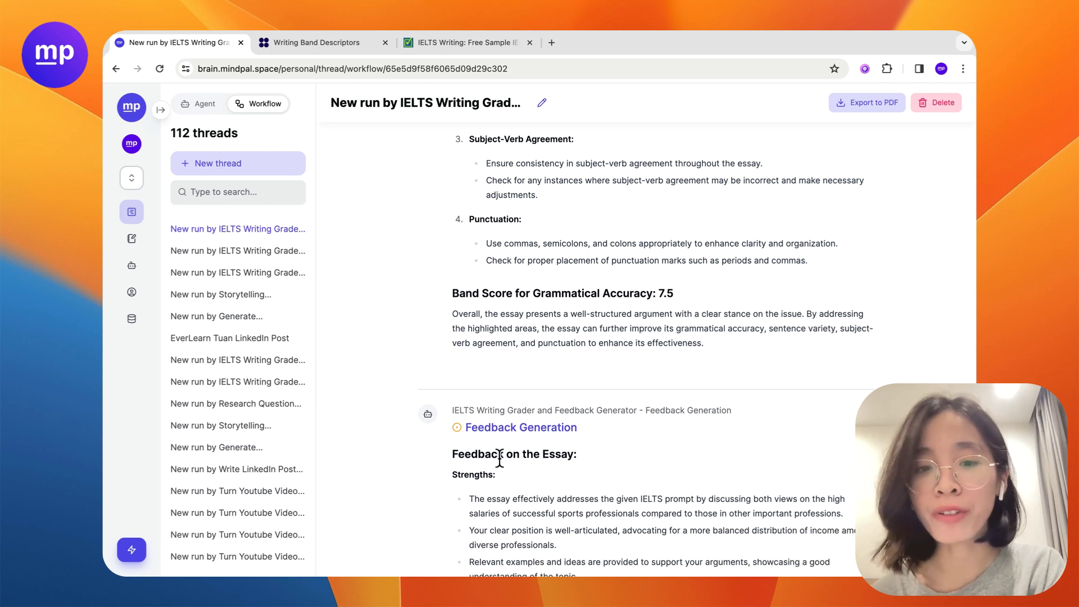
pyautogui.scroll(-3, 522, 467)
pyautogui.scroll(-3, 520, 465)
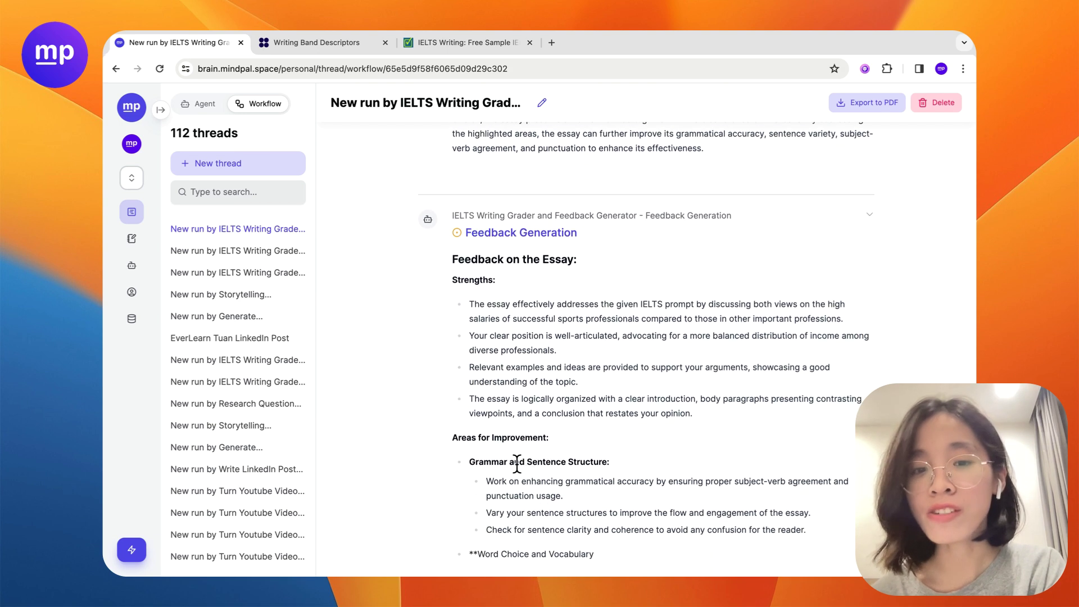
pyautogui.scroll(-5, 486, 296)
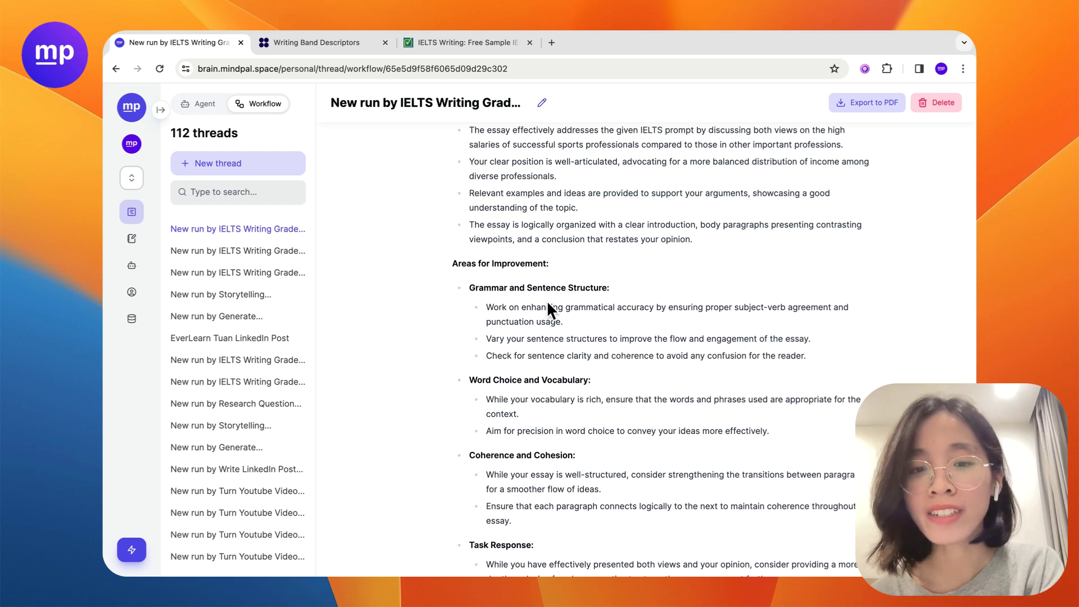
pyautogui.scroll(-5, 547, 304)
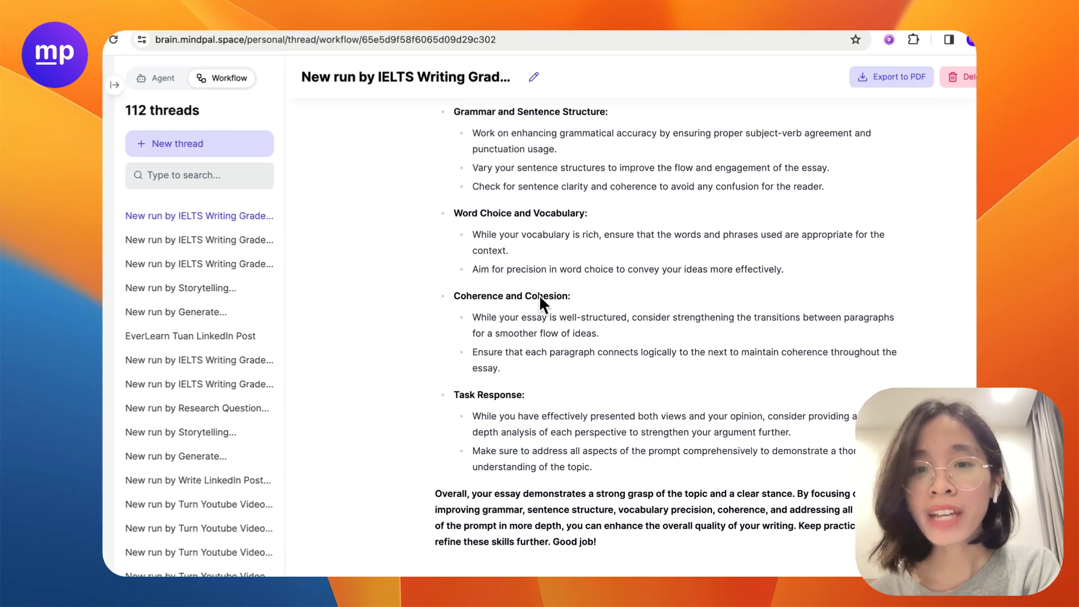
pyautogui.scroll(20, 539, 298)
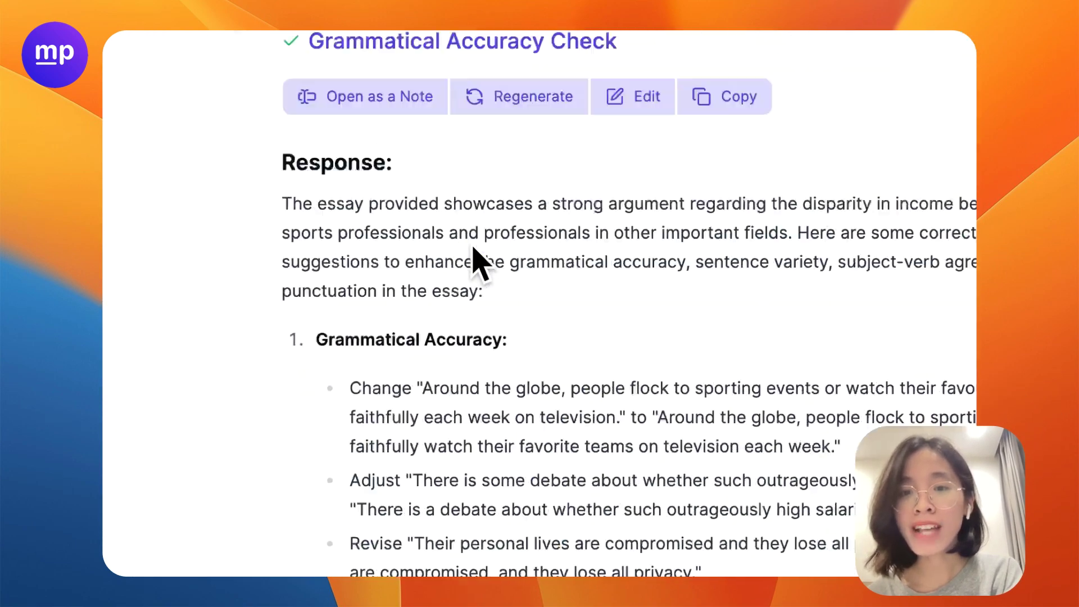
pyautogui.scroll(20, 475, 259)
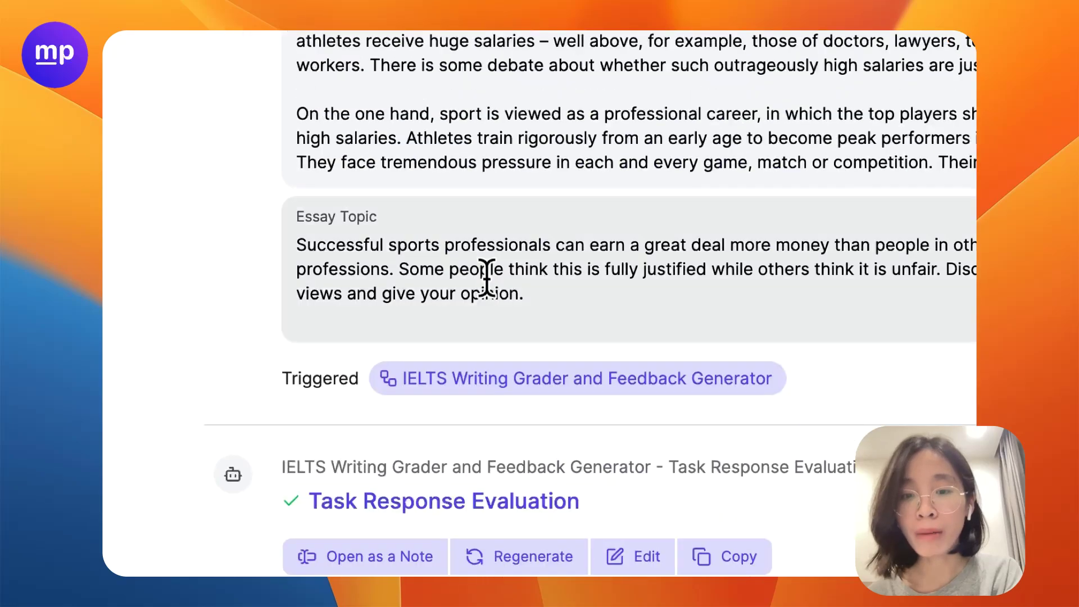
# Step: Expand the Coherence, Lexical, Grammatical and Feedback Generation results, then collapse Feedback Generation
pyautogui.scroll(-3, 506, 287)
pyautogui.click(525, 294)
pyautogui.scroll(-4, 525, 270)
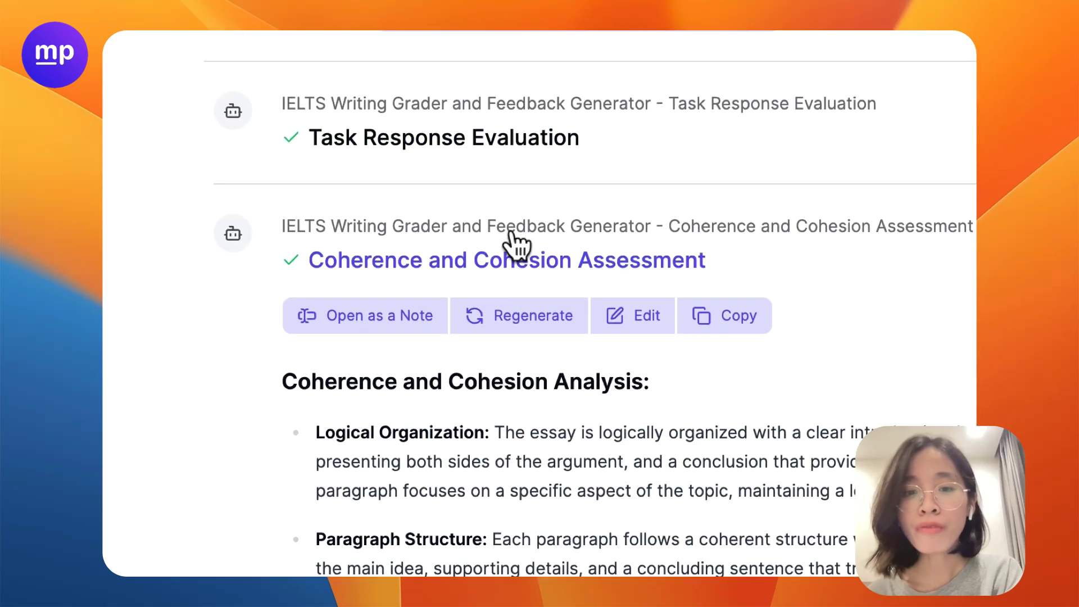
pyautogui.click(515, 247)
pyautogui.click(568, 359)
pyautogui.scroll(-3, 568, 359)
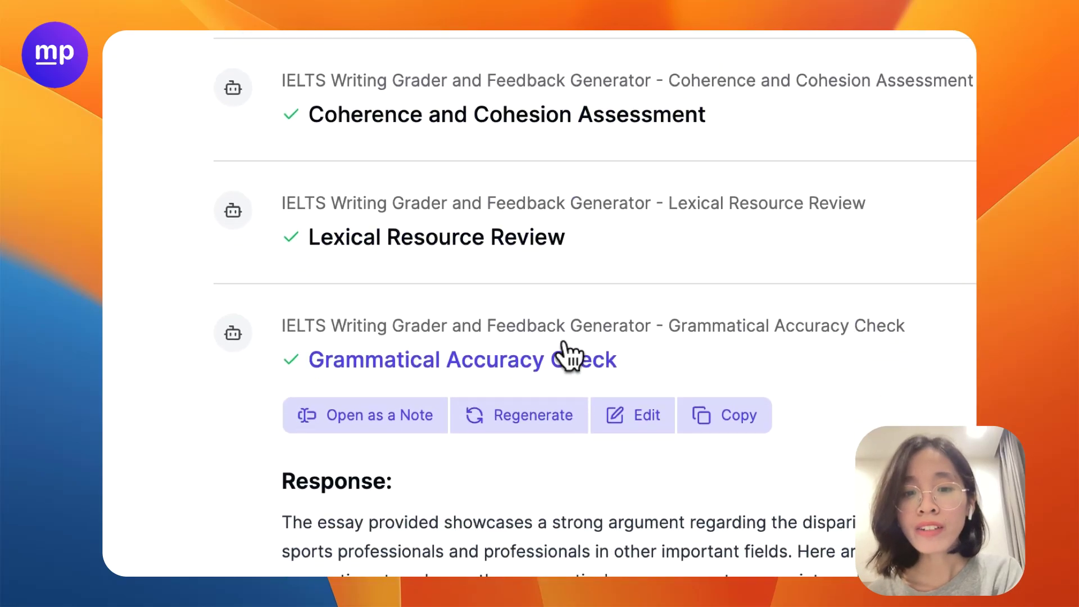
pyautogui.click(568, 360)
pyautogui.click(610, 454)
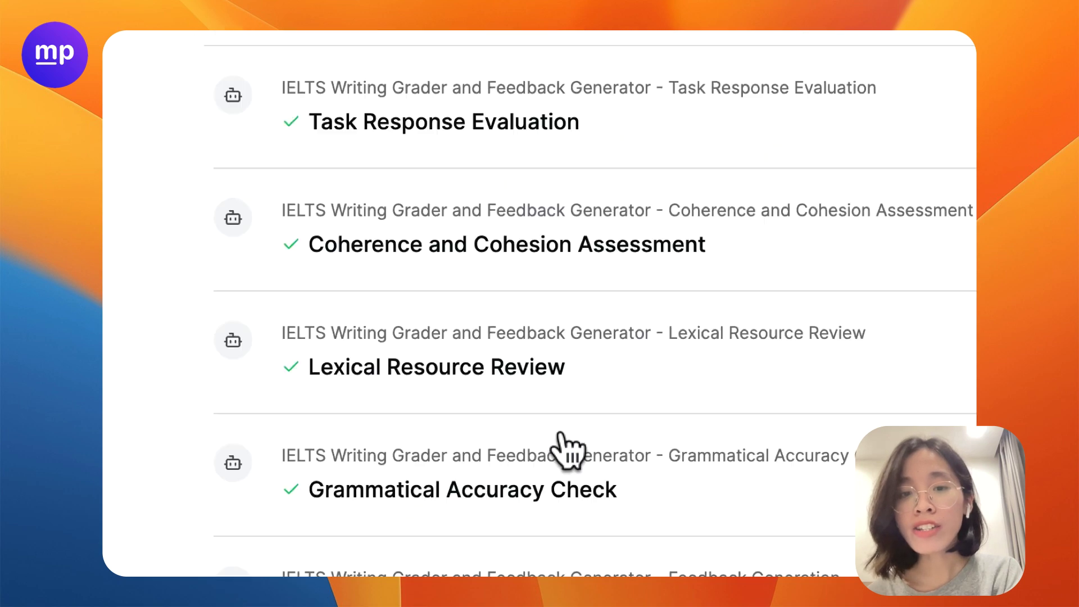
# Step: Review and collapse the Task Response Evaluation result, then reread the Feedback Generation output
pyautogui.scroll(5, 533, 438)
pyautogui.click(488, 430)
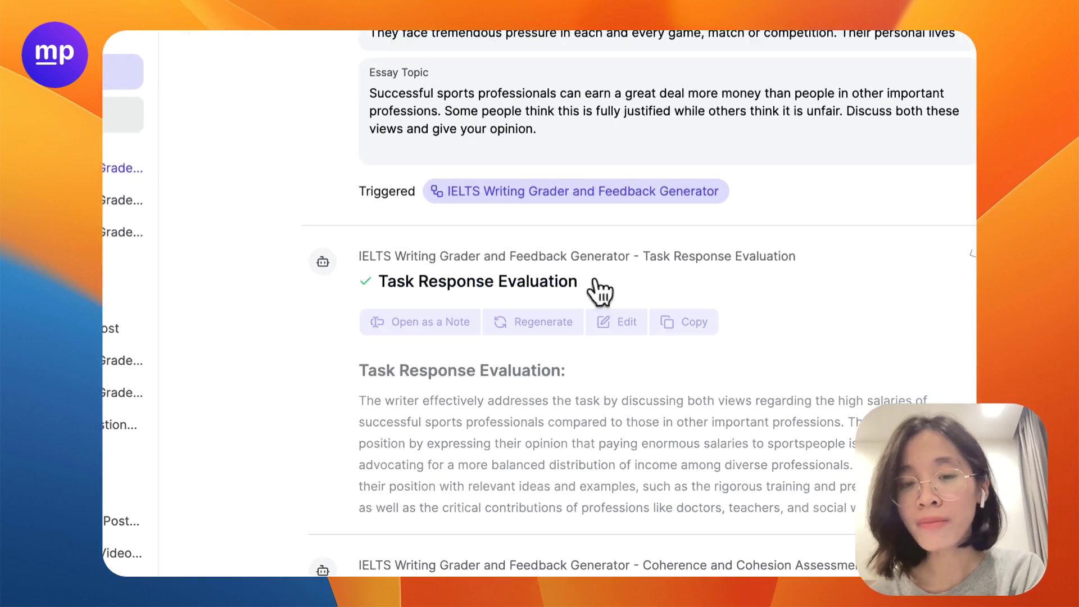
pyautogui.click(616, 311)
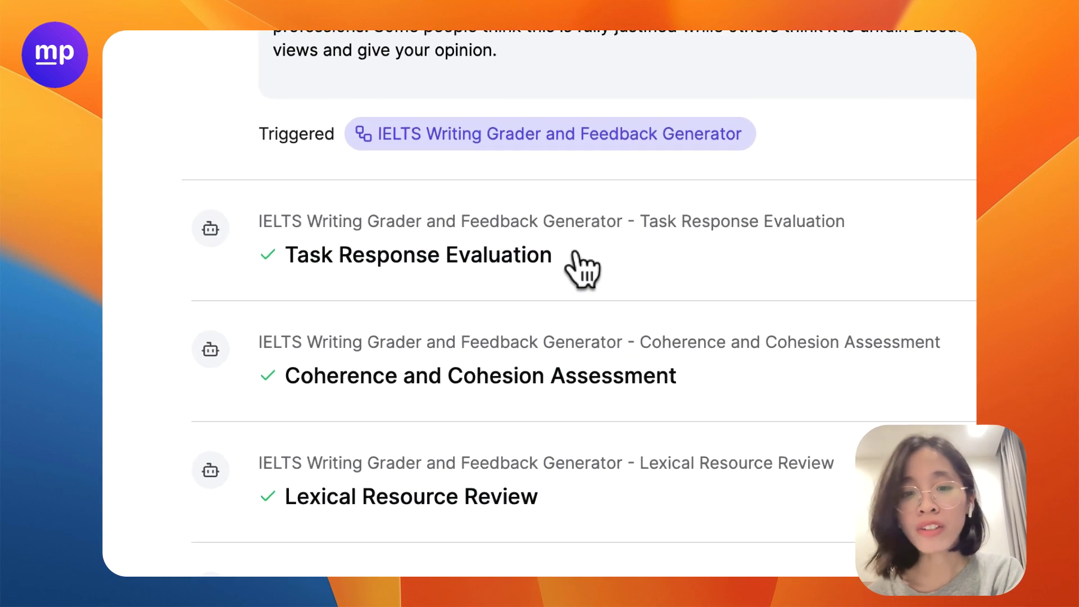
pyautogui.scroll(-5, 655, 380)
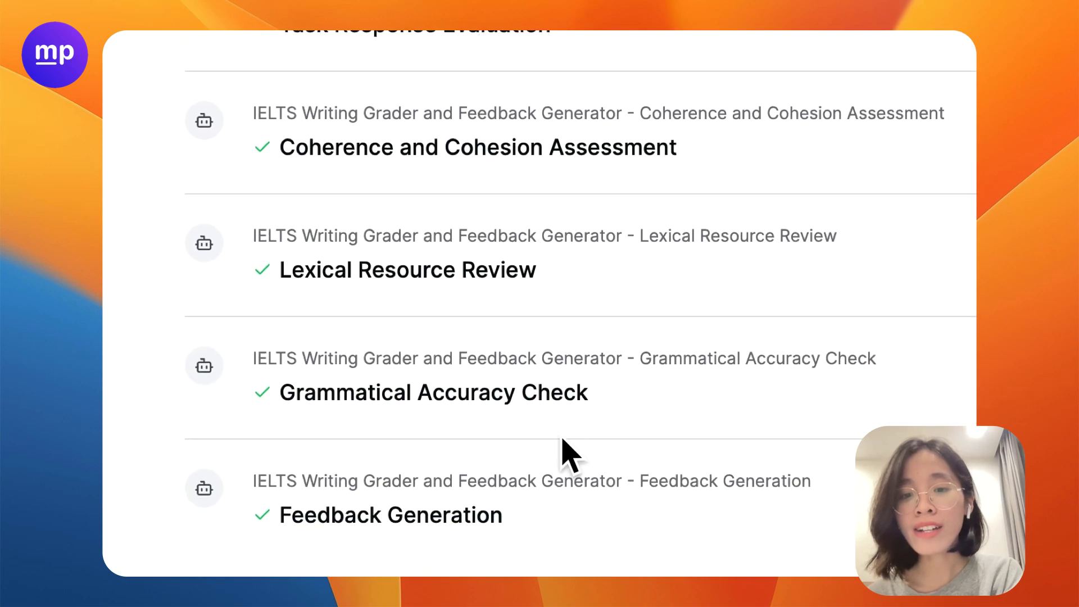
pyautogui.click(556, 495)
pyautogui.scroll(-4, 554, 492)
pyautogui.scroll(-3, 554, 492)
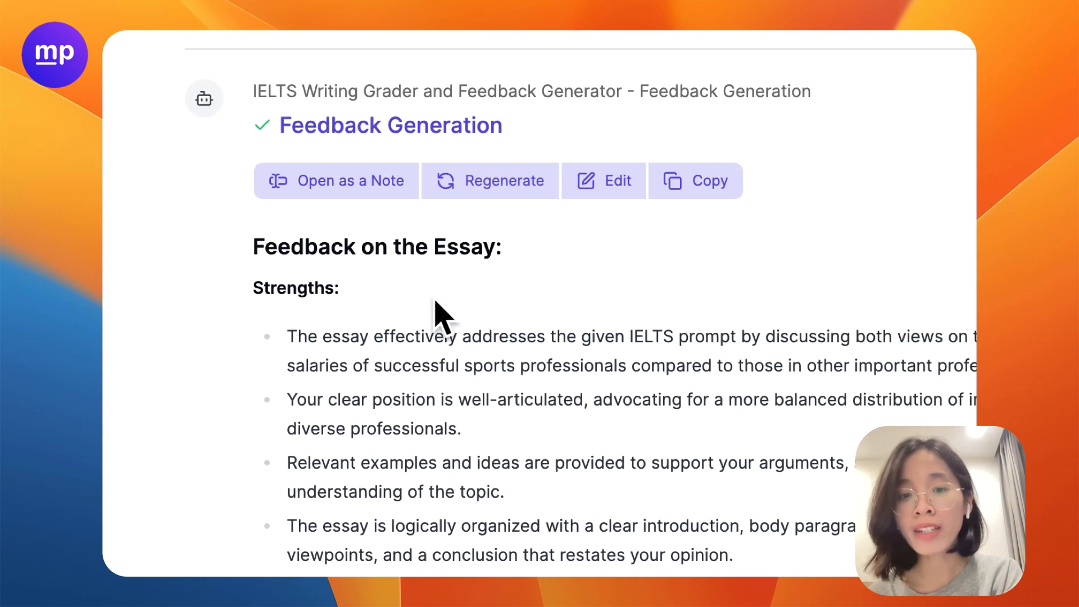
pyautogui.scroll(1, 481, 185)
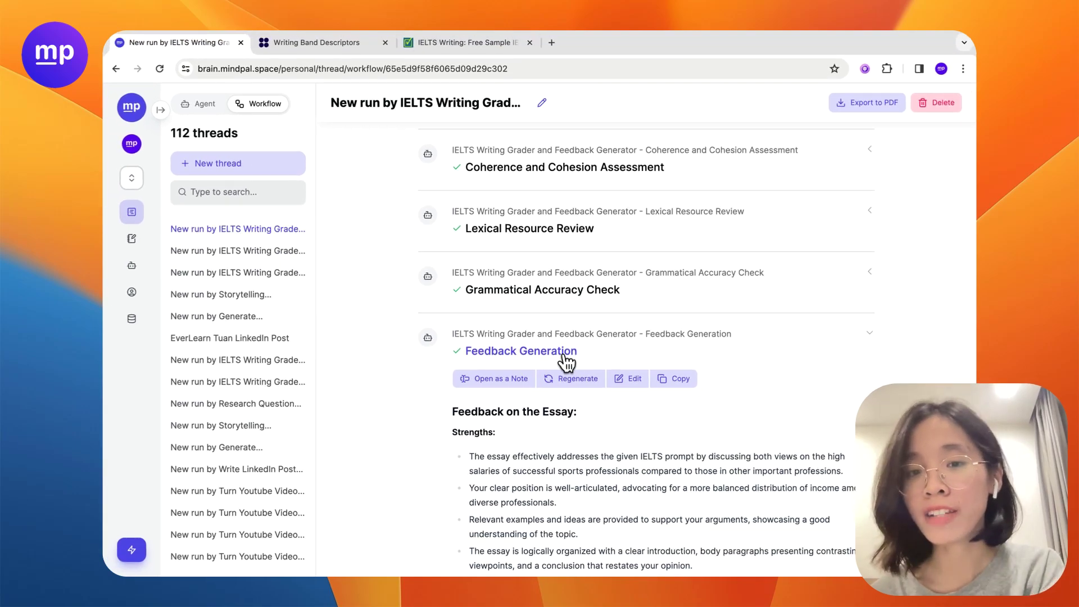
pyautogui.scroll(5, 554, 342)
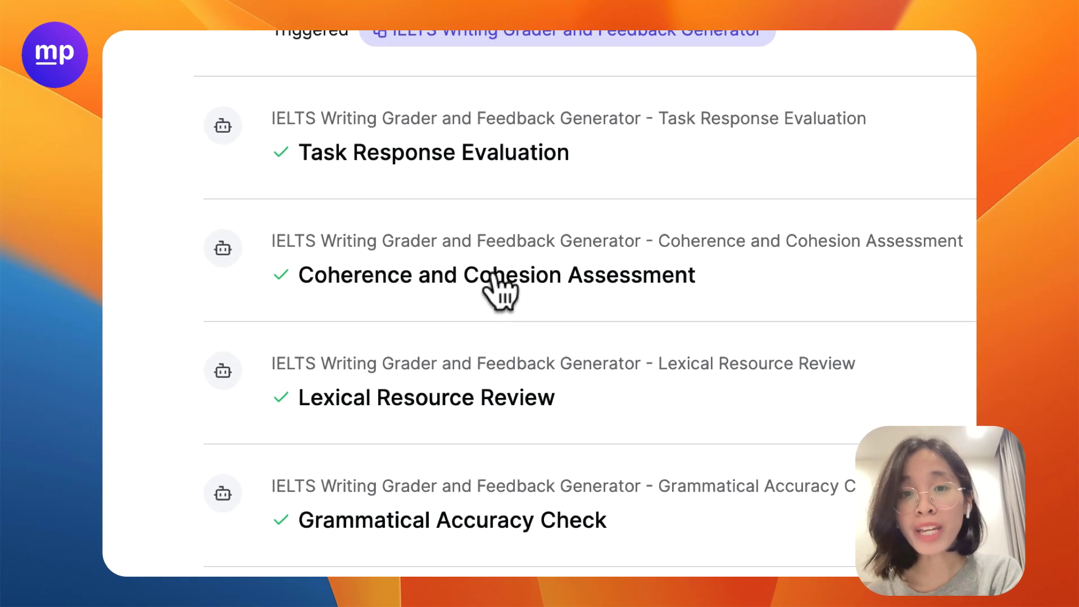
pyautogui.scroll(5, 551, 337)
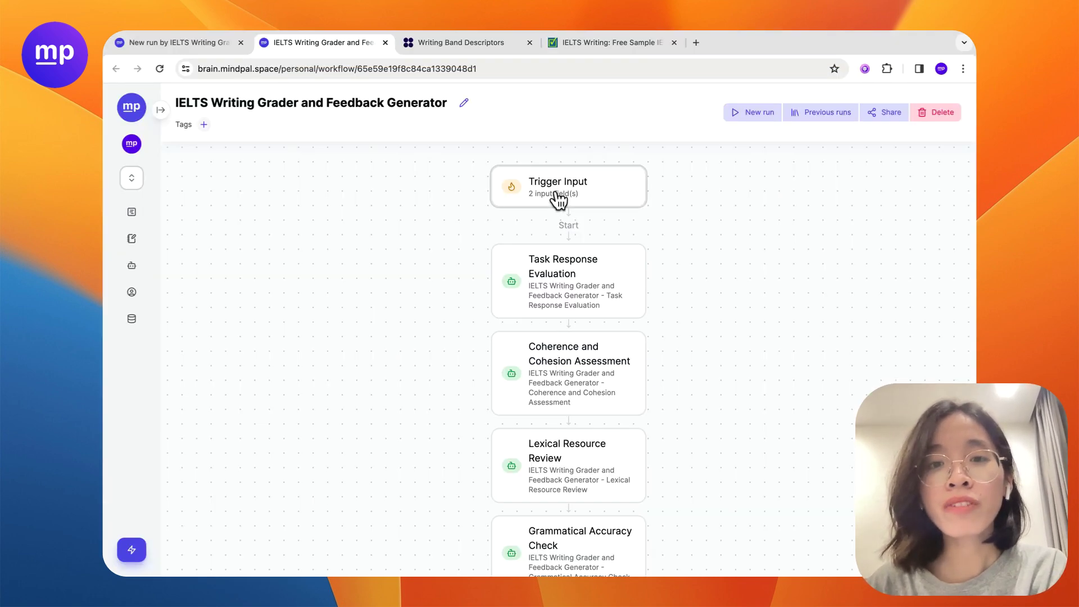
pyautogui.click(562, 199)
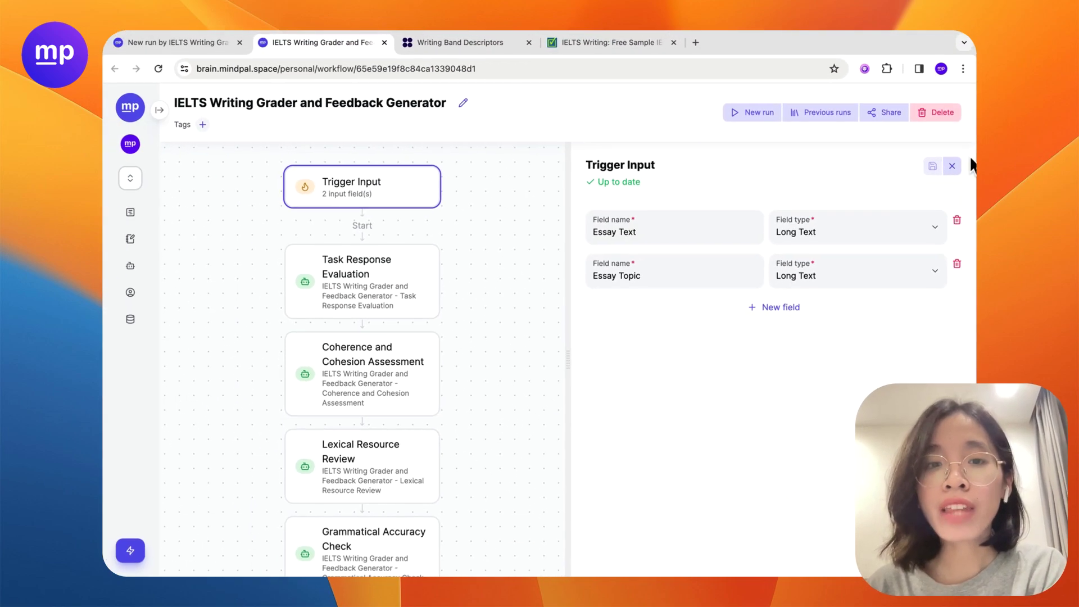
pyautogui.click(951, 166)
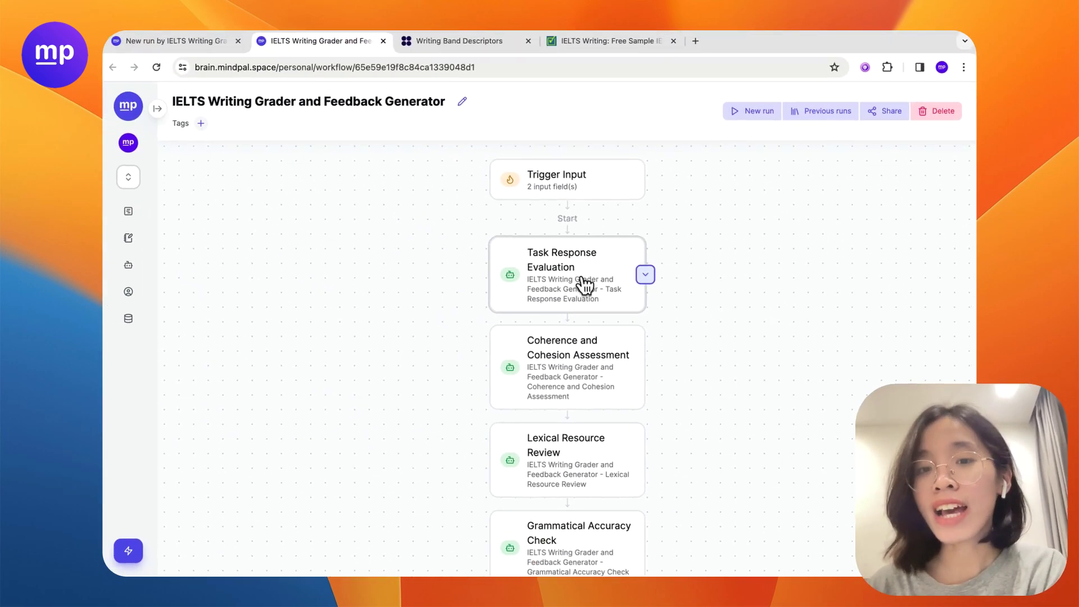
# Step: View the Task Response Evaluation step's settings, then bring up the Writing Band Descriptors PDF
pyautogui.click(506, 276)
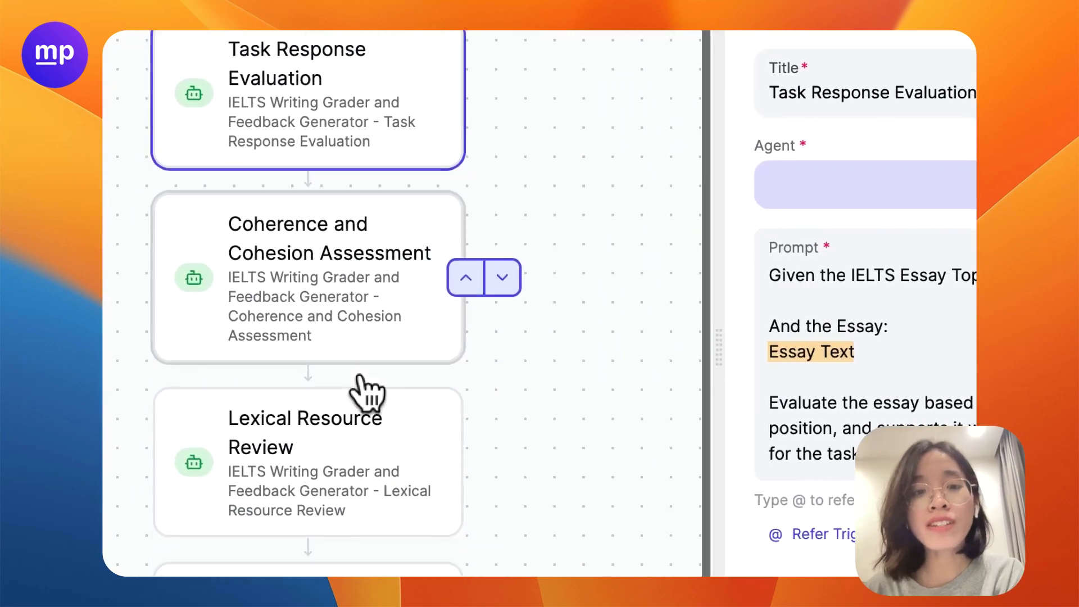
pyautogui.scroll(-3, 323, 469)
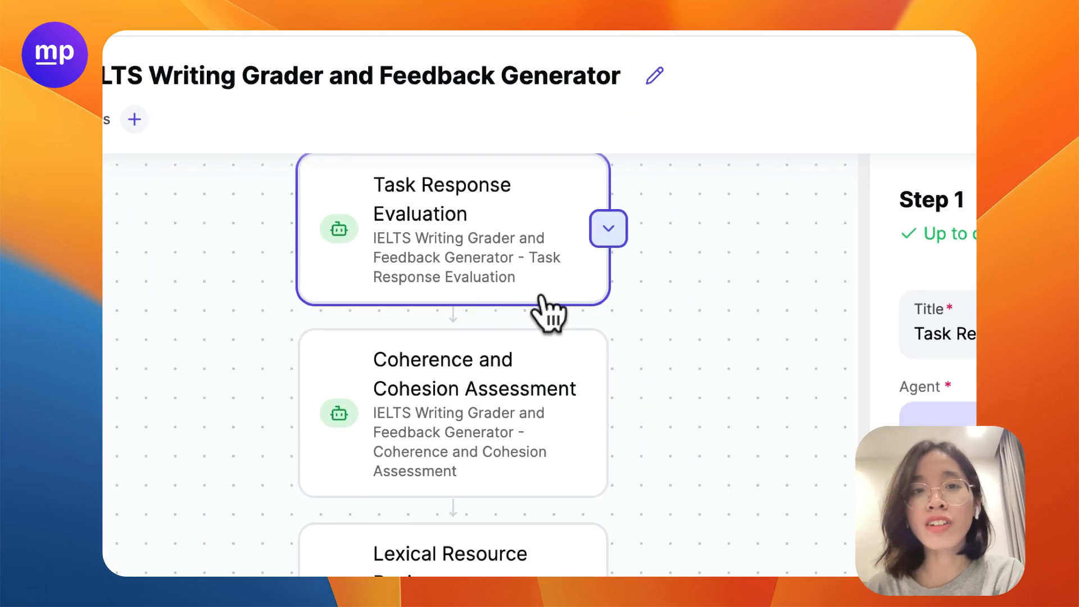
pyautogui.click(618, 41)
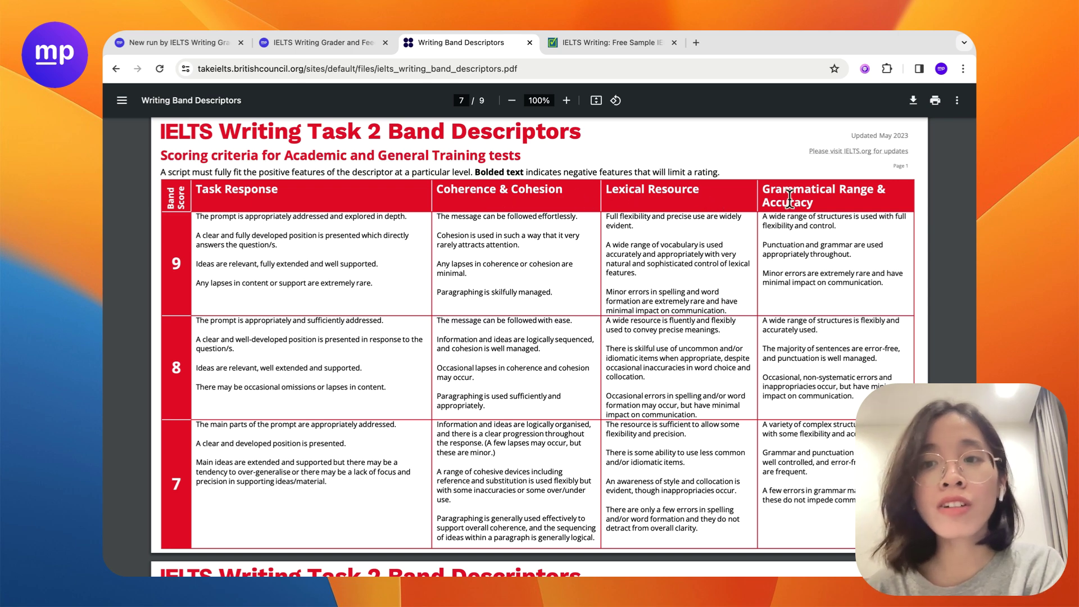
# Step: Return from the band descriptors PDF to the Task Response Evaluation prompt in the workflow editor
pyautogui.click(320, 42)
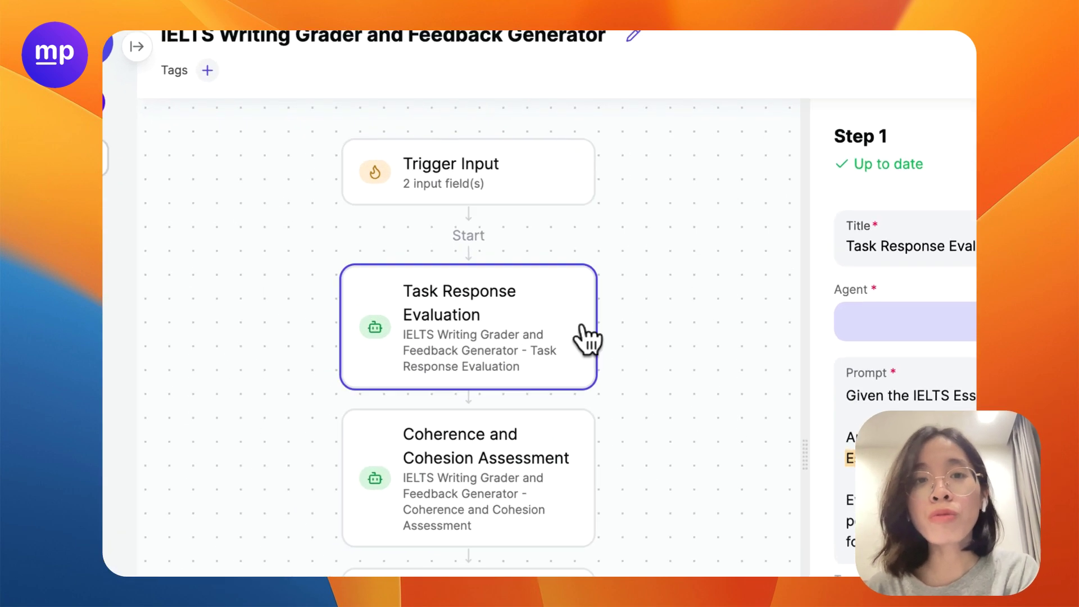
pyautogui.click(442, 46)
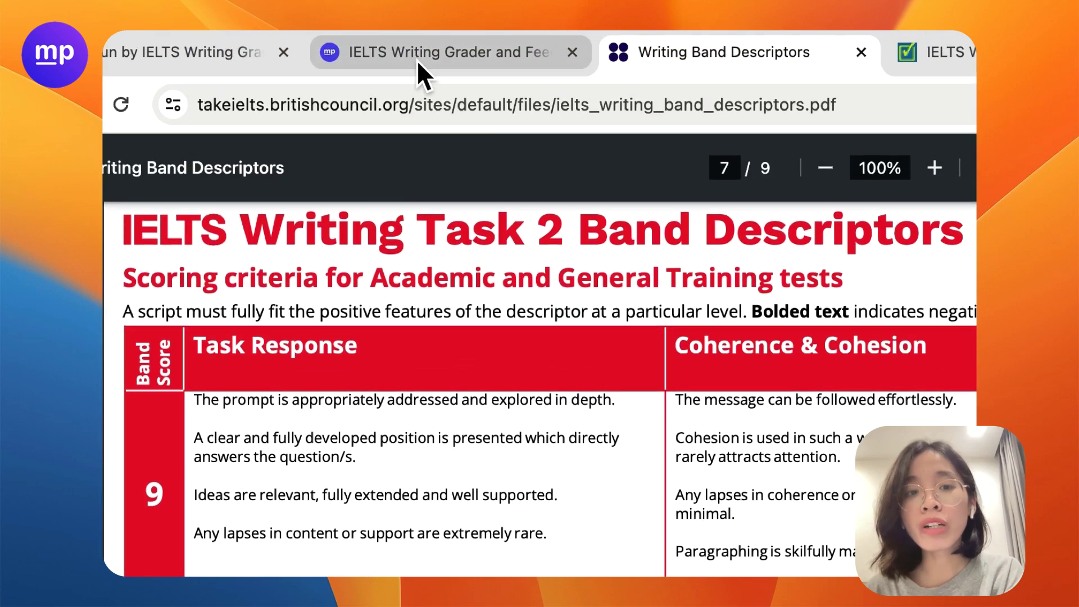
pyautogui.click(423, 57)
pyautogui.scroll(-5, 544, 382)
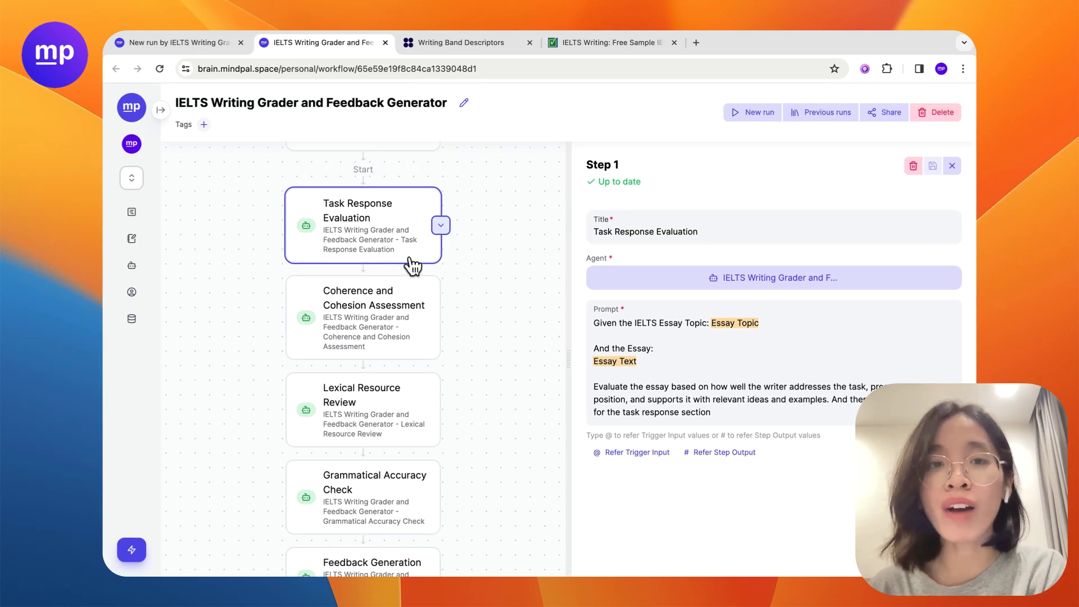
# Step: Inspect Step 1's title, its Essay Topic and Essay Text prompt references, and the agent list
pyautogui.scroll(1, 419, 292)
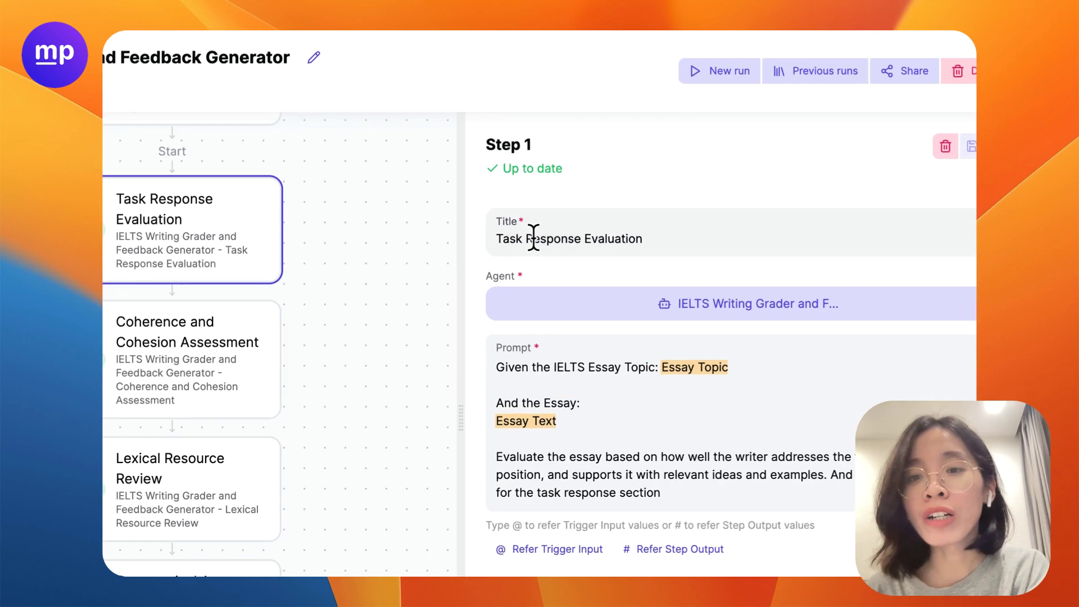
pyautogui.tripleClick(618, 232)
pyautogui.click(564, 449)
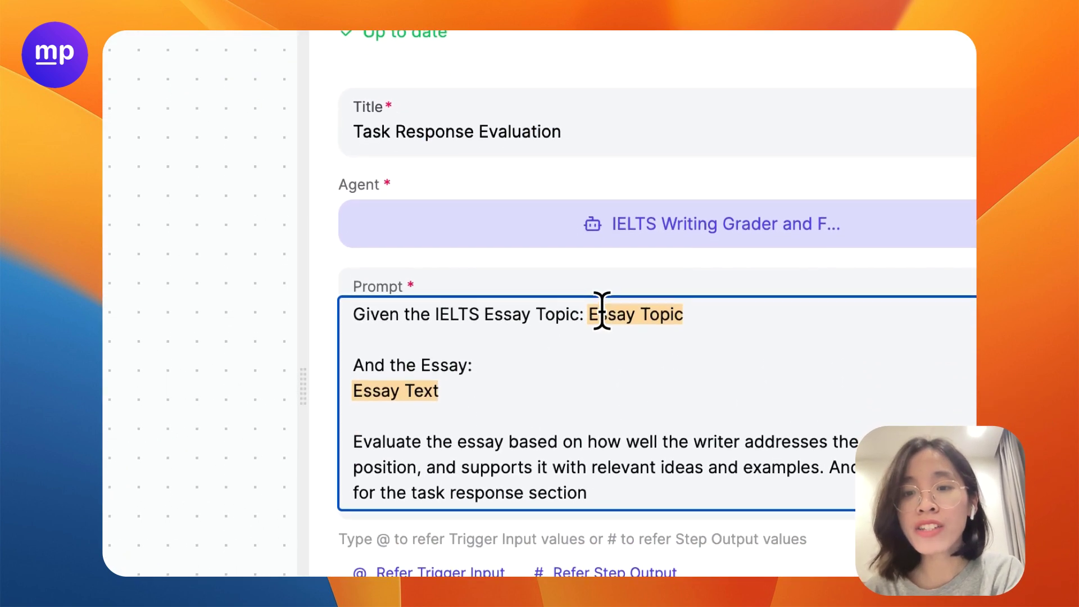
pyautogui.moveTo(597, 427); pyautogui.dragTo(765, 427)
pyautogui.moveTo(454, 400); pyautogui.dragTo(306, 393)
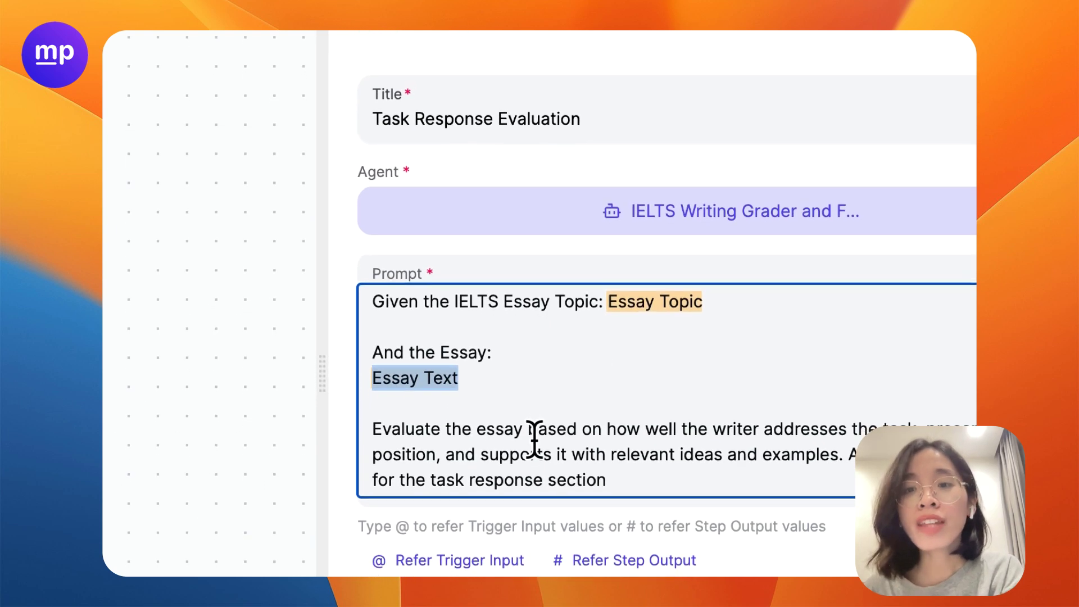
pyautogui.click(585, 218)
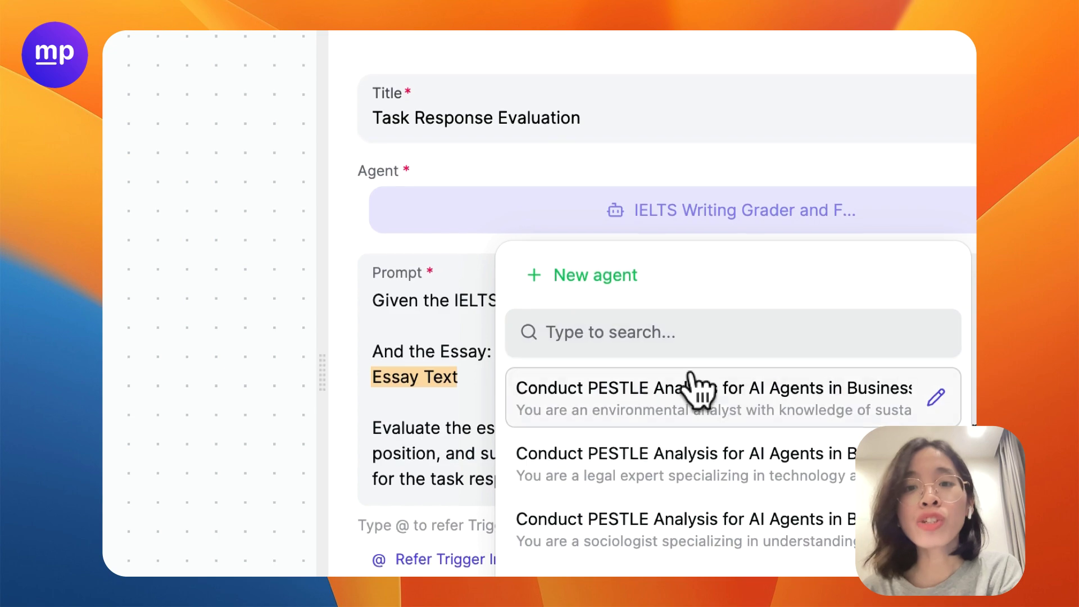
pyautogui.click(441, 173)
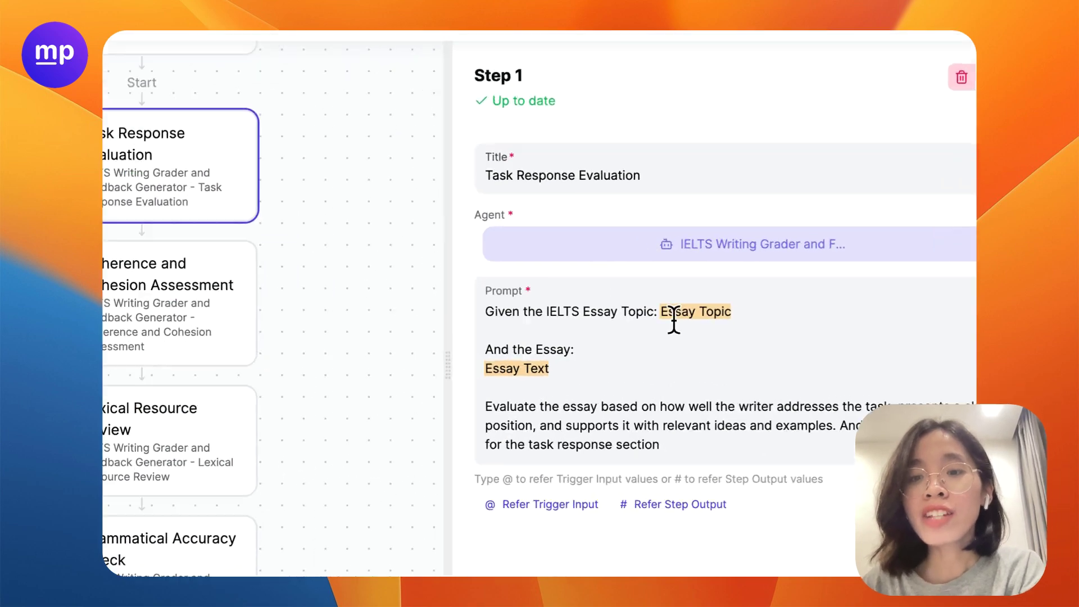
pyautogui.click(758, 244)
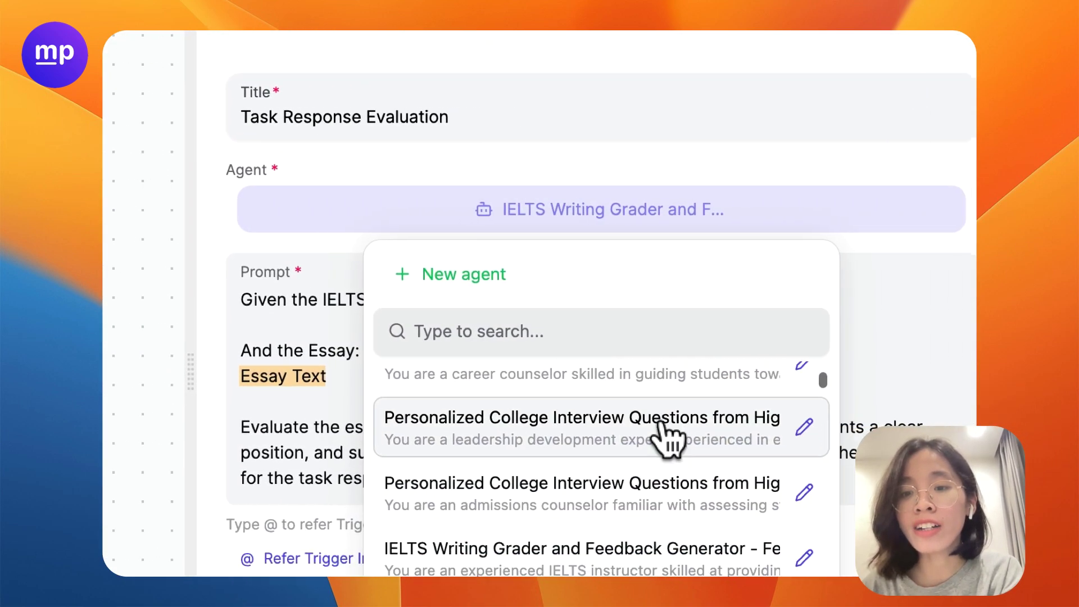
pyautogui.scroll(-5, 747, 450)
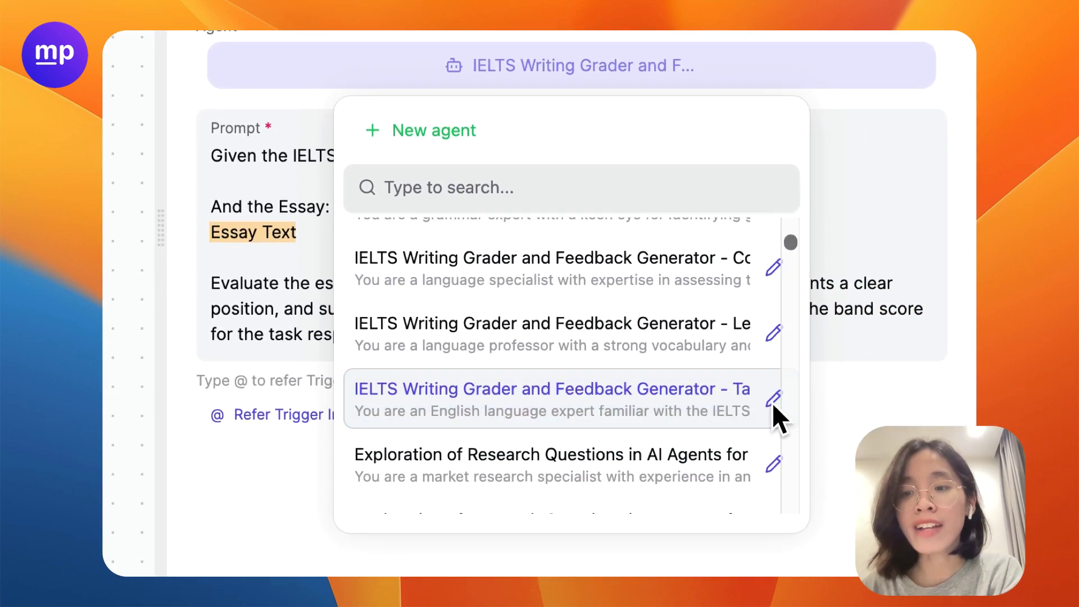
pyautogui.click(773, 400)
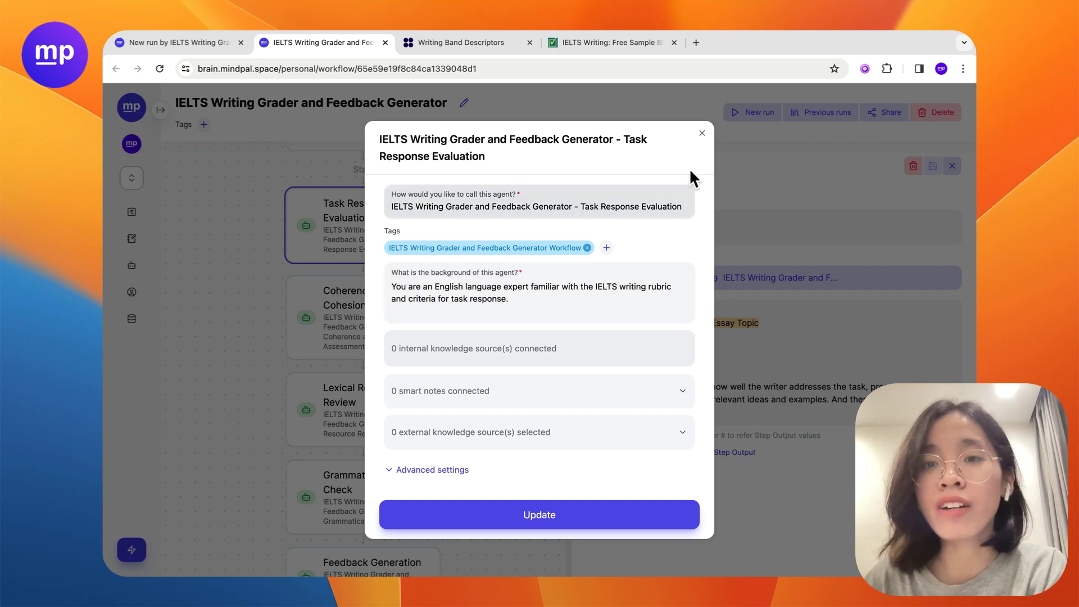
pyautogui.click(702, 134)
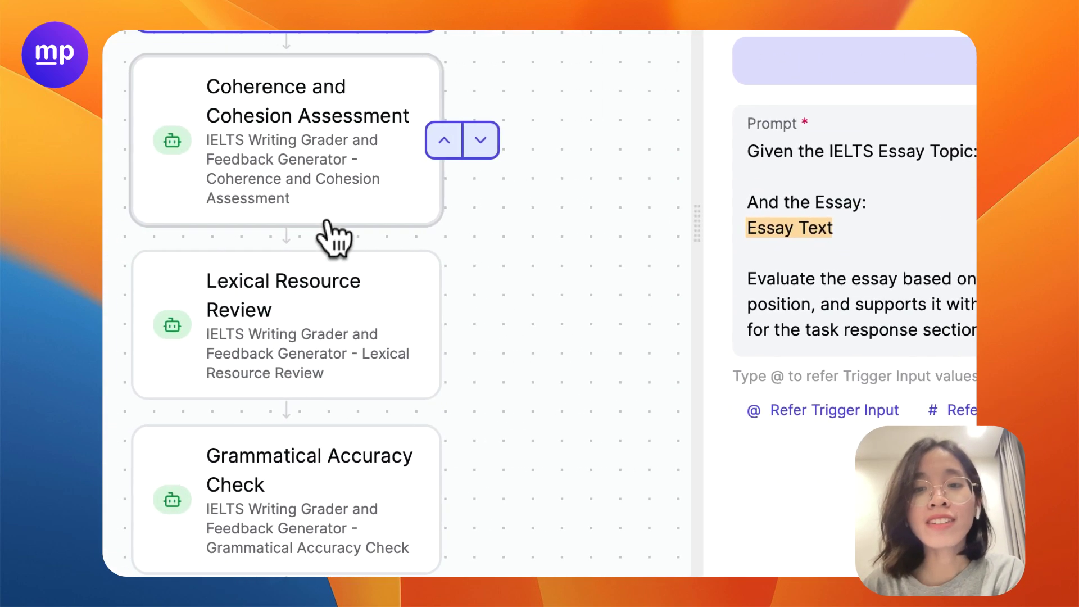
# Step: View the Coherence, Lexical, Grammatical and Feedback Generation step prompts in turn
pyautogui.click(319, 208)
pyautogui.click(345, 331)
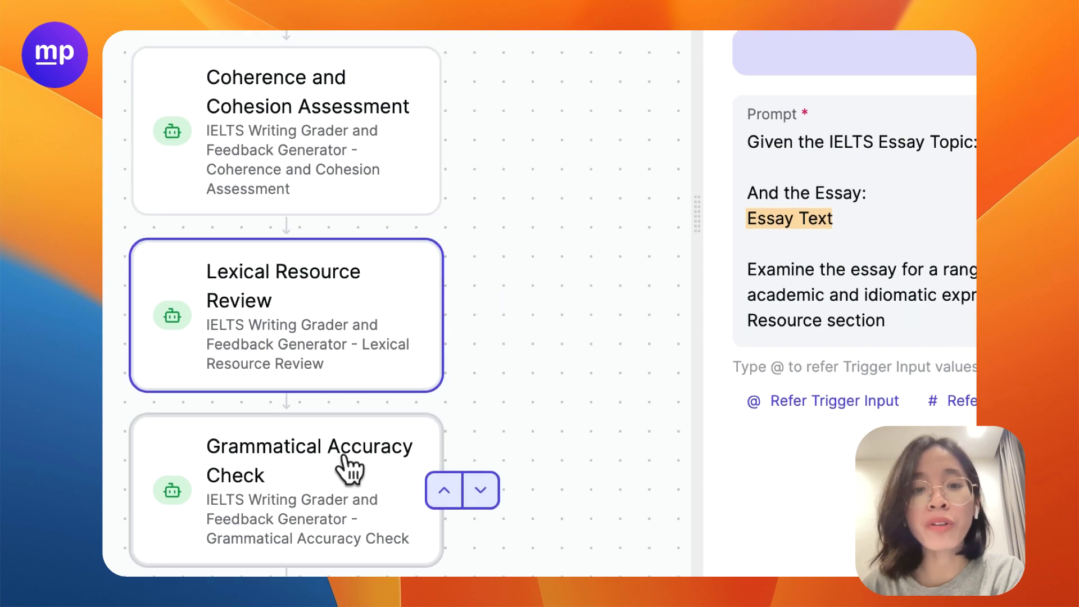
pyautogui.click(345, 457)
pyautogui.scroll(-2, 343, 442)
pyautogui.scroll(-5, 344, 444)
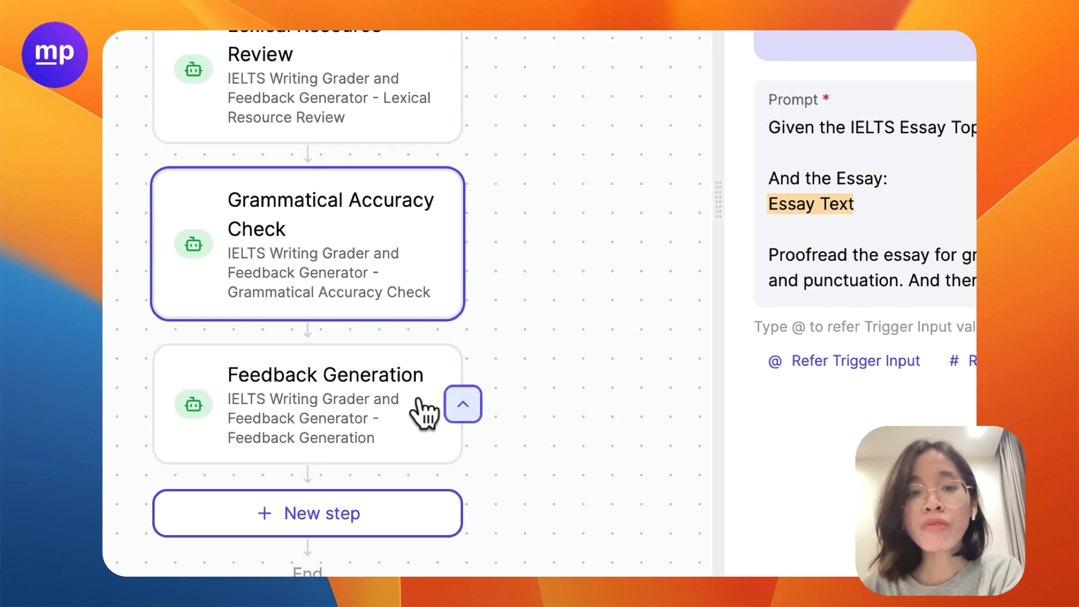
pyautogui.click(355, 400)
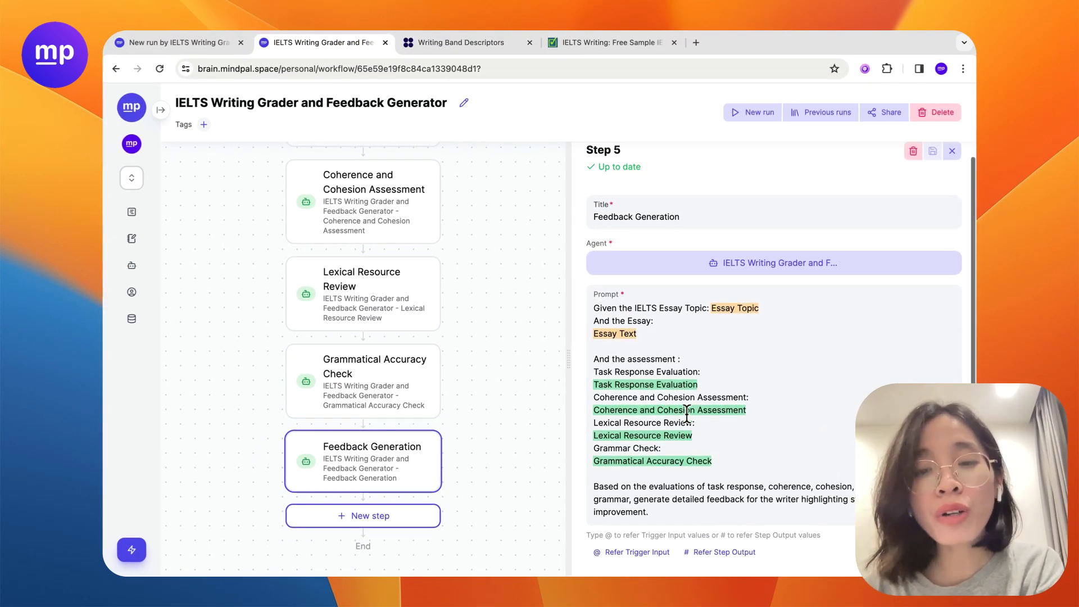
# Step: Read through the Feedback Generation prompt and close the Step 5 panel
pyautogui.scroll(3, 406, 366)
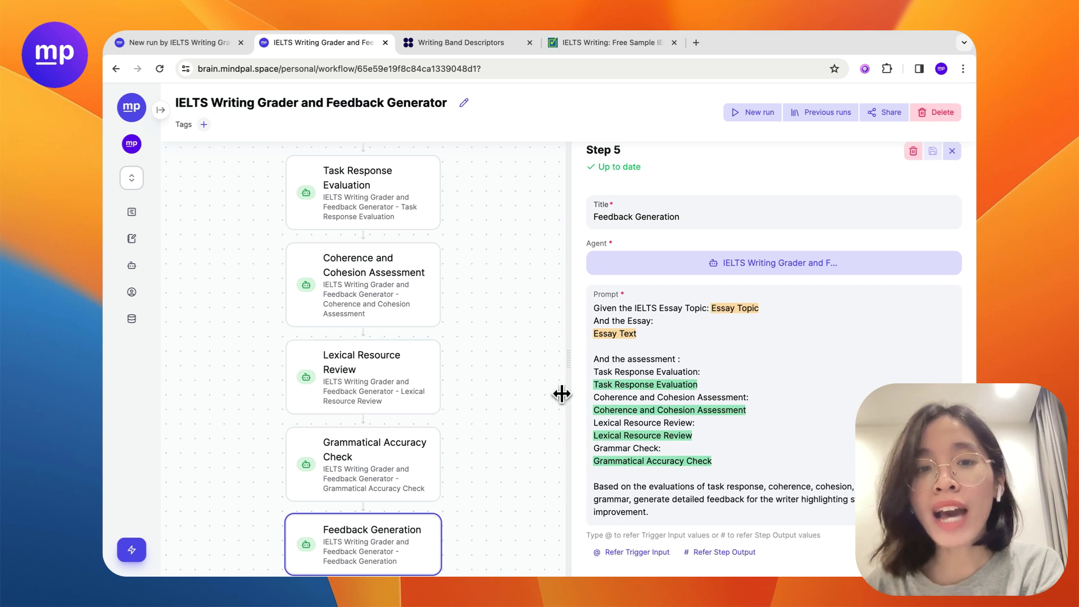
pyautogui.scroll(-2, 401, 405)
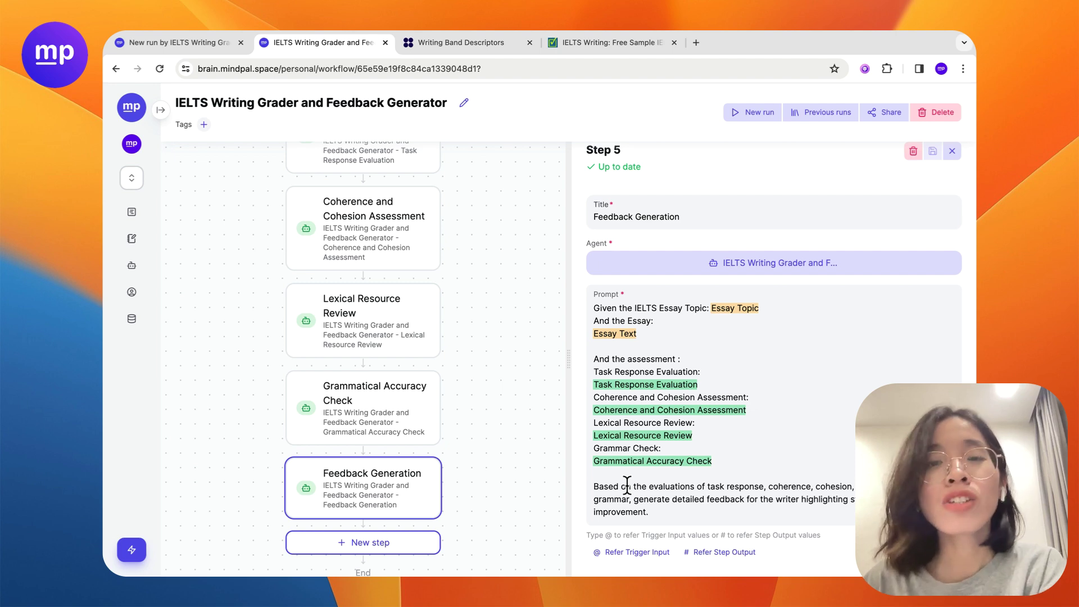
pyautogui.scroll(3, 419, 430)
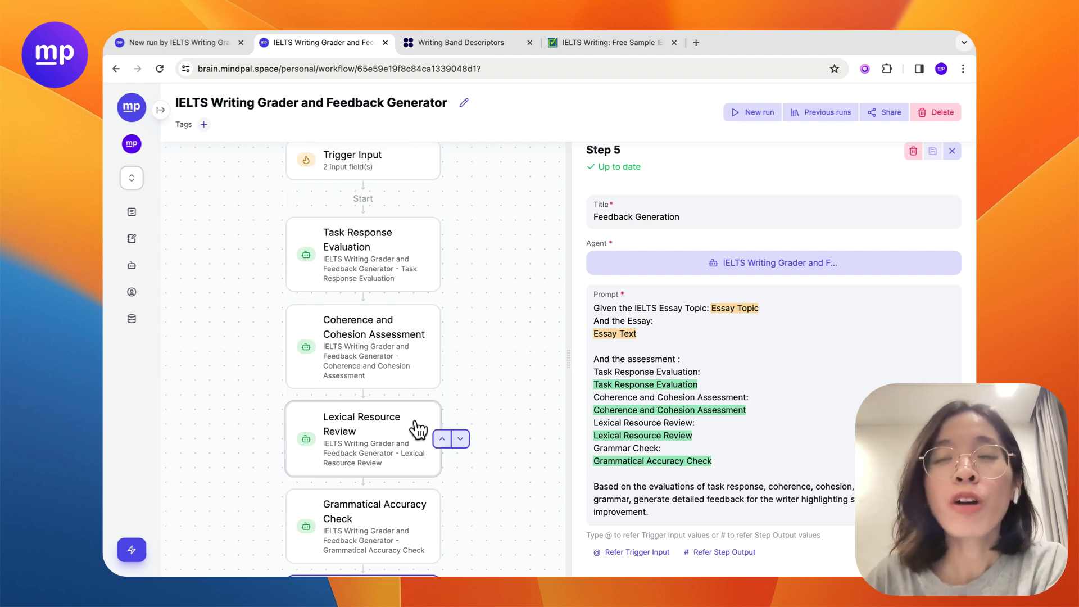
pyautogui.click(952, 151)
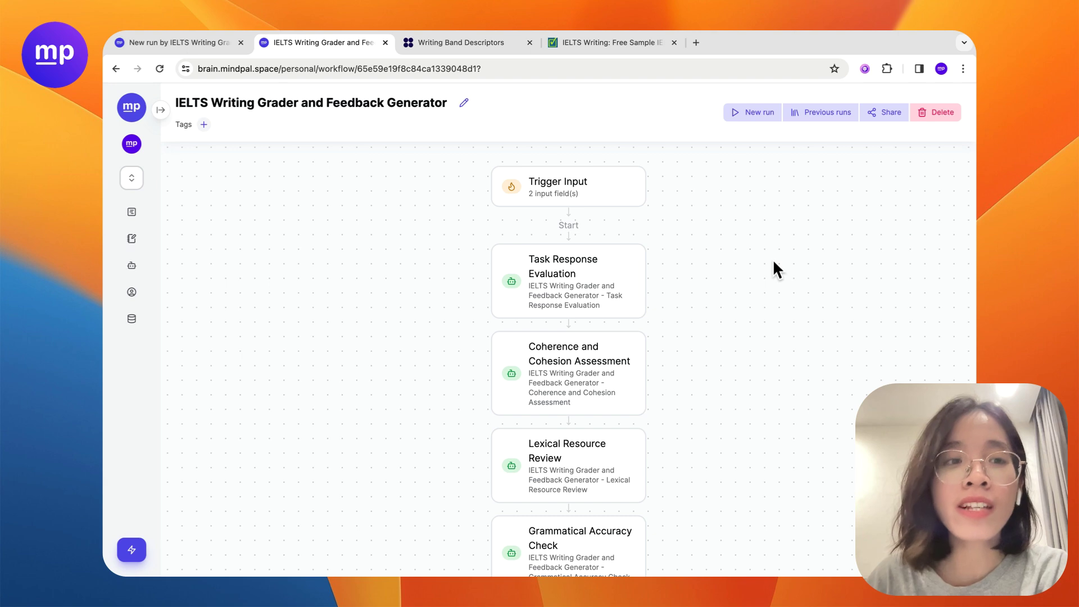
# Step: Browse the multi-agent workflows shared by the community in the agents library
pyautogui.click(132, 265)
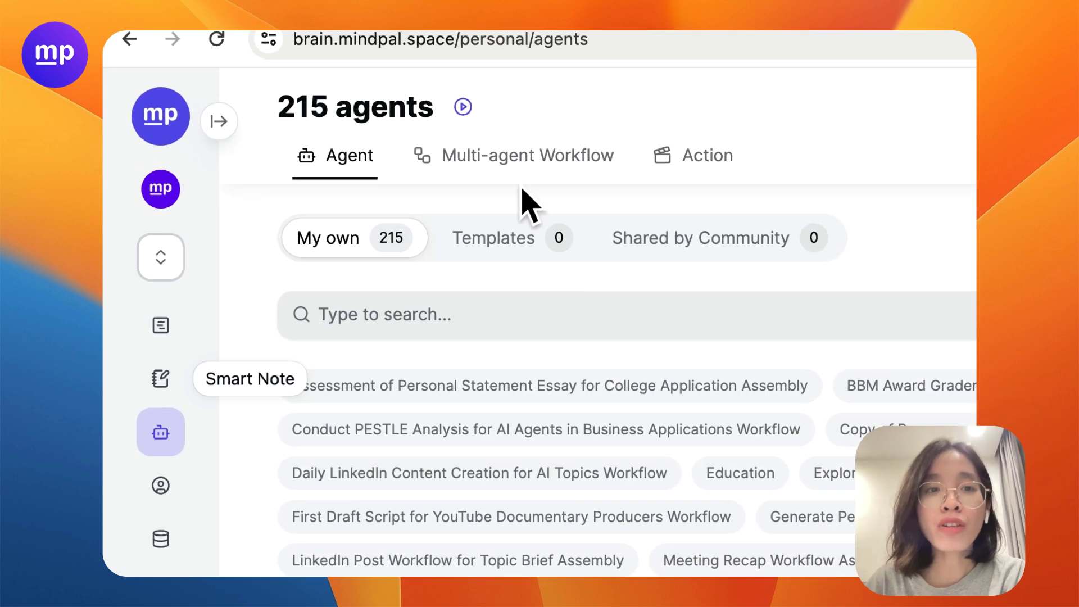
pyautogui.click(512, 164)
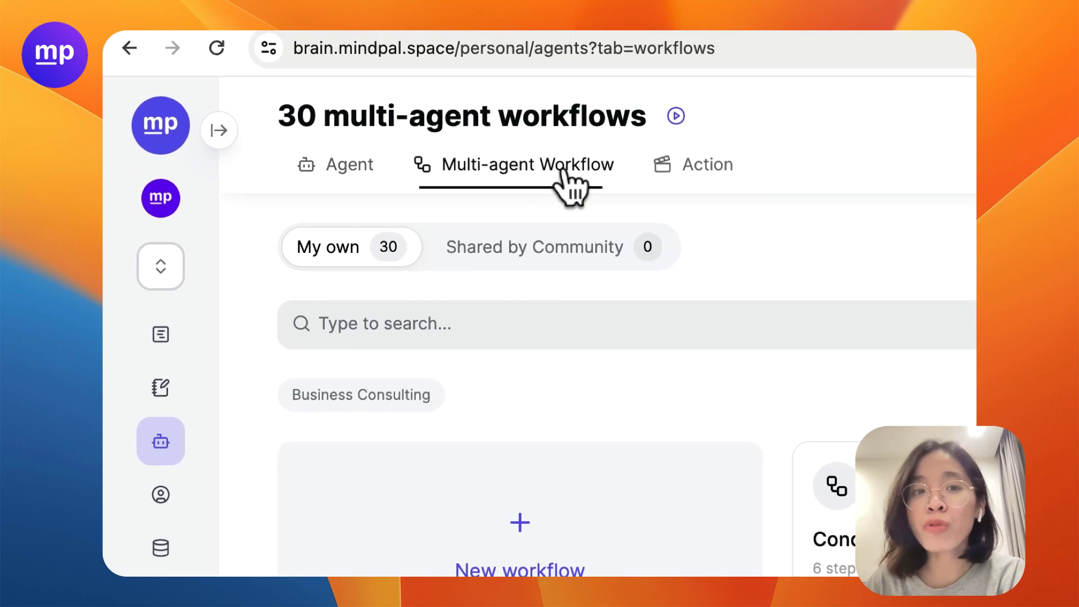
pyautogui.click(494, 240)
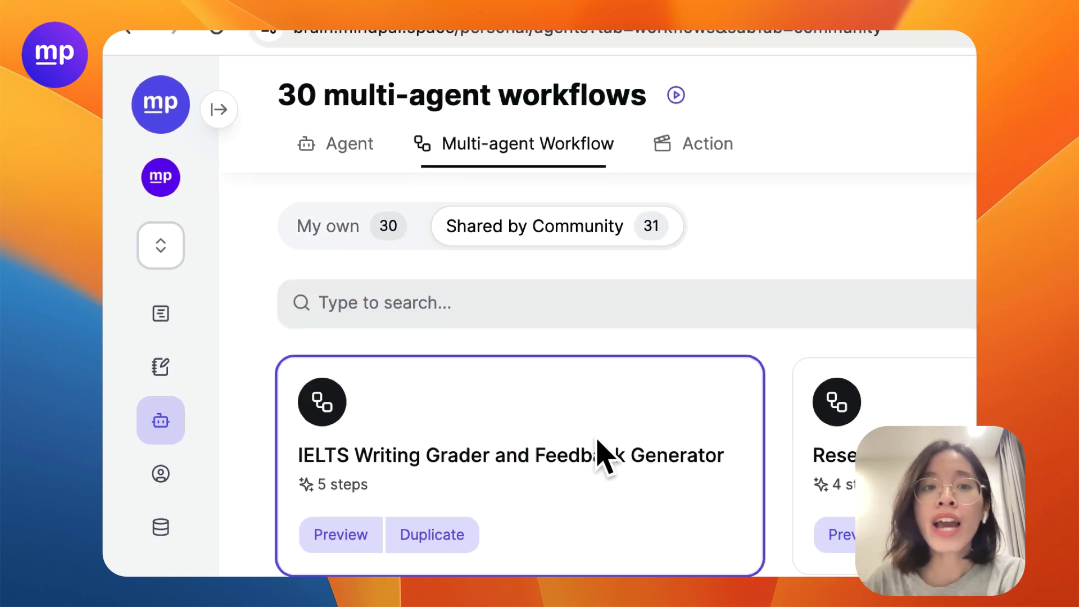
# Step: Preview the IELTS Writing Grader and Feedback Generator workflow's steps, then close the preview
pyautogui.click(366, 437)
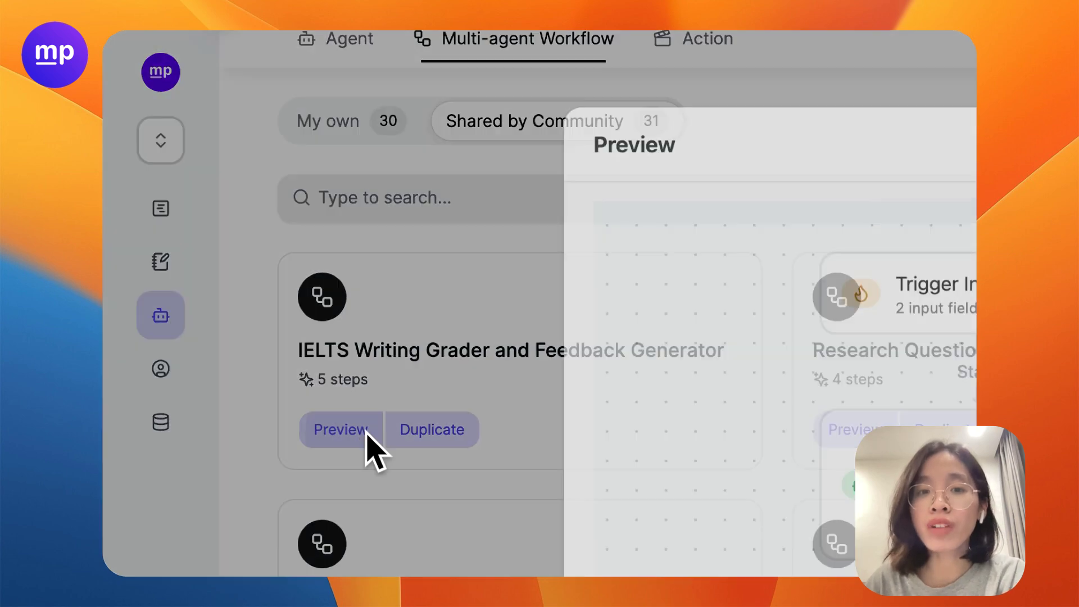
pyautogui.scroll(-5, 725, 380)
pyautogui.scroll(5, 725, 381)
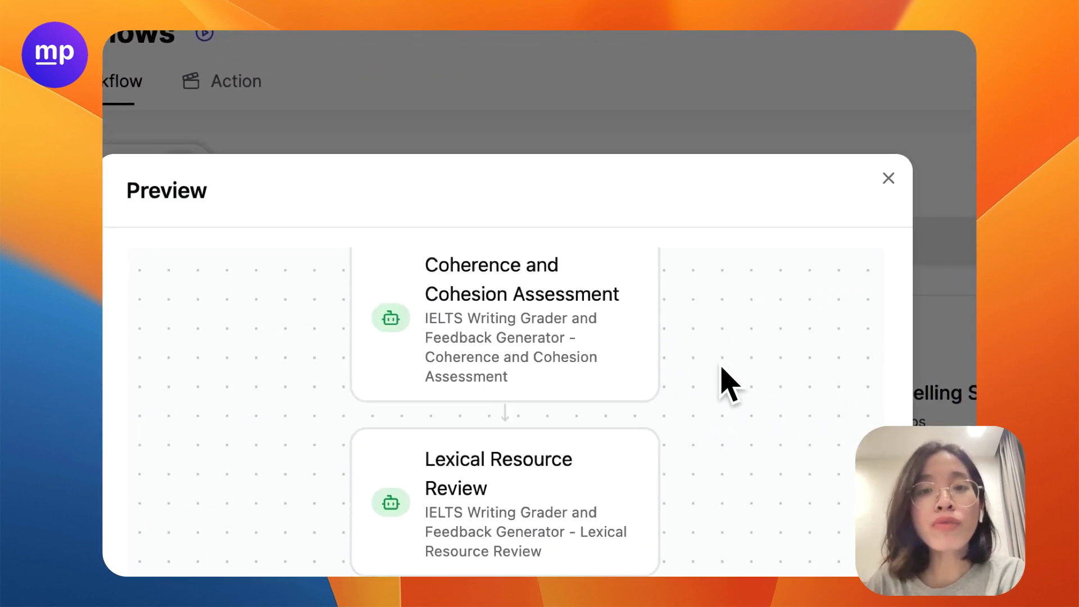
pyautogui.click(753, 178)
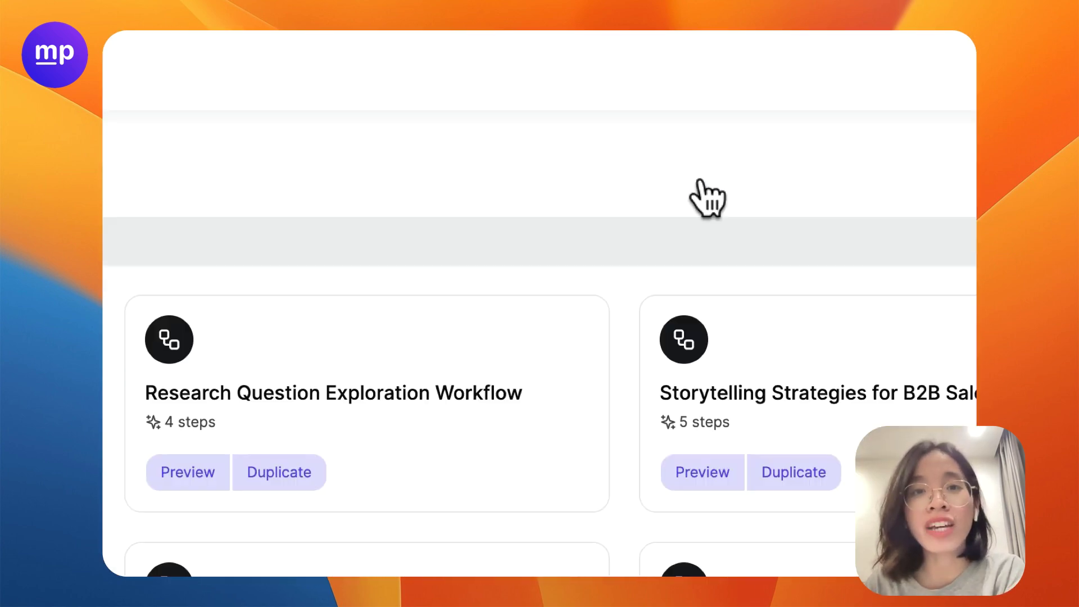